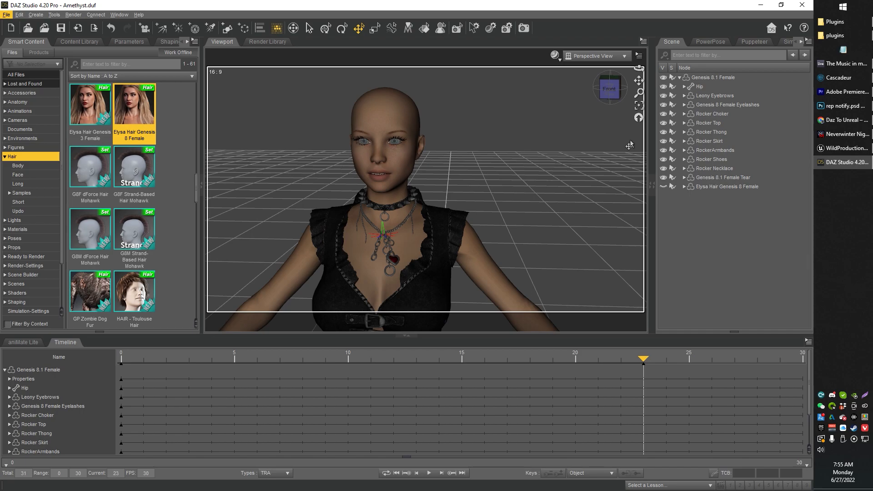
Switch to Unreal Editor and examine the imported Amethyst character in the level viewport from several distances
left_click(831, 152)
right_click_drag(378, 161, 361, 180)
key("s")
key("w")
key("s")
key("w")
key("s")
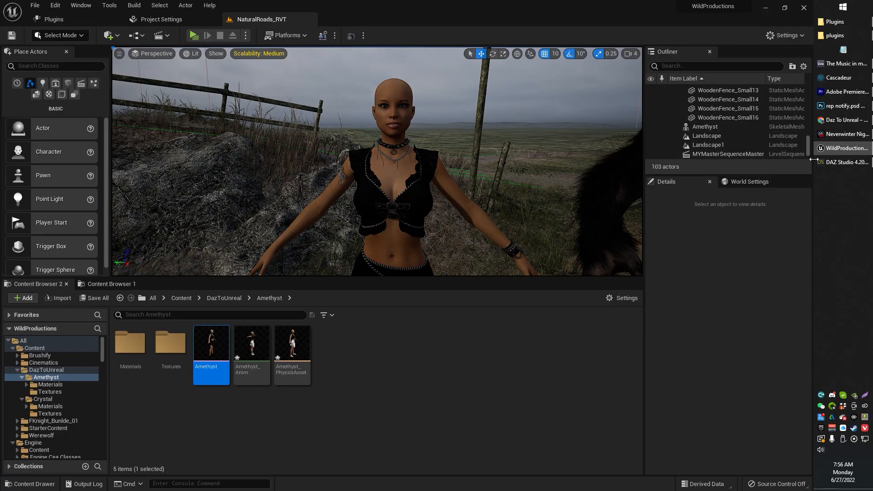
right_click_drag(509, 154, 546, 155)
key("a")
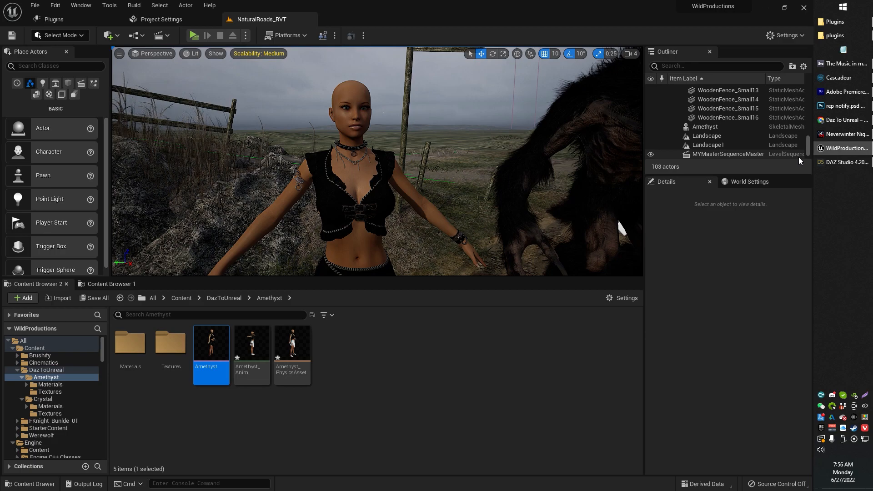
Switch to Chrome and highlight the full web address of the Daz To Unreal – Manually Updating page
left_click(839, 121)
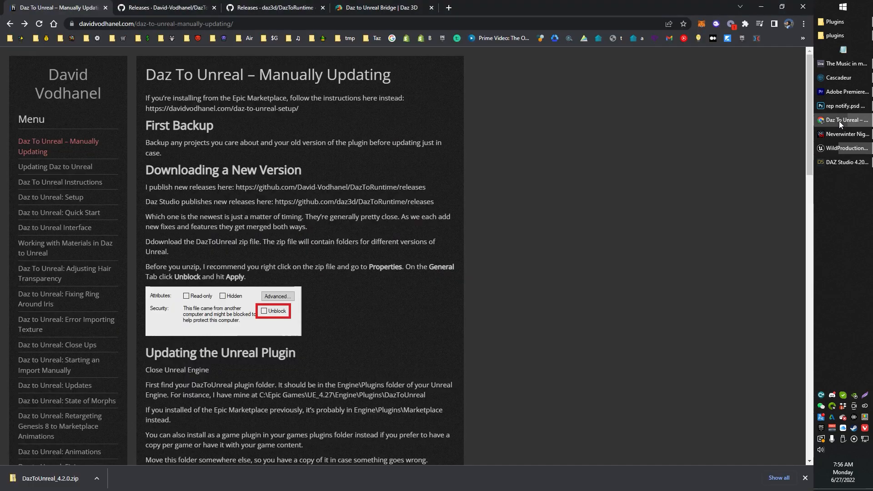
double_click(105, 23)
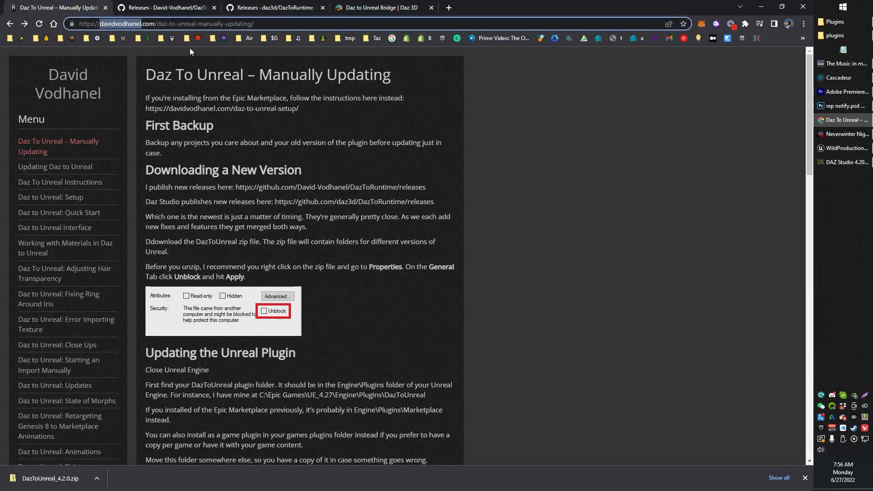
left_click(270, 28)
key("ctrl+a")
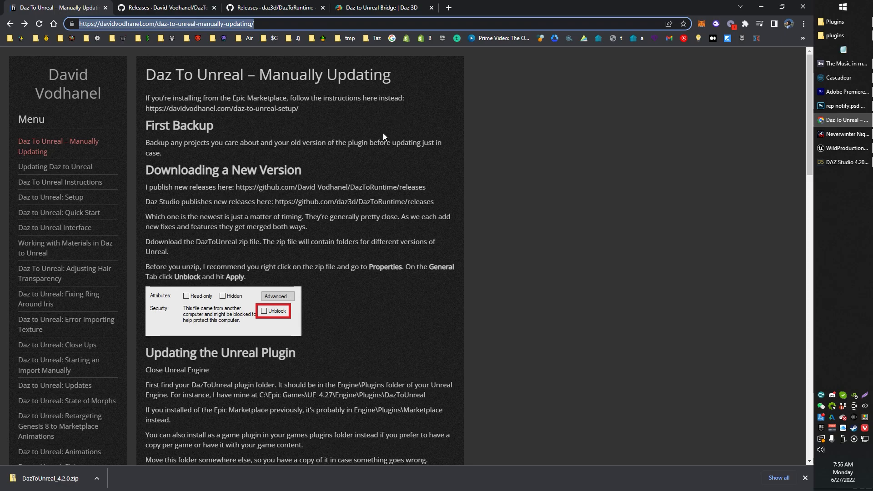
View the Daz to Unreal Bridge store page and the DazToRuntime GitHub releases, returning to the manual updating guide
left_click(361, 9)
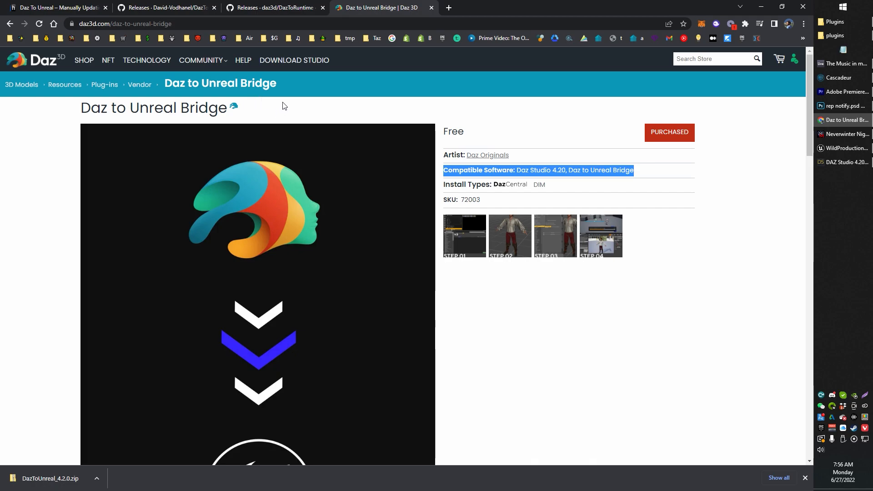
left_click(278, 9)
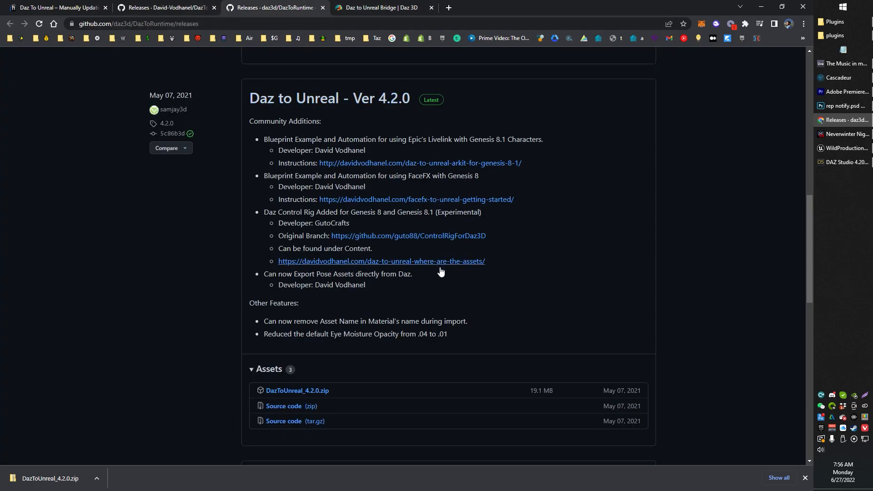
left_click(157, 8)
left_click(77, 8)
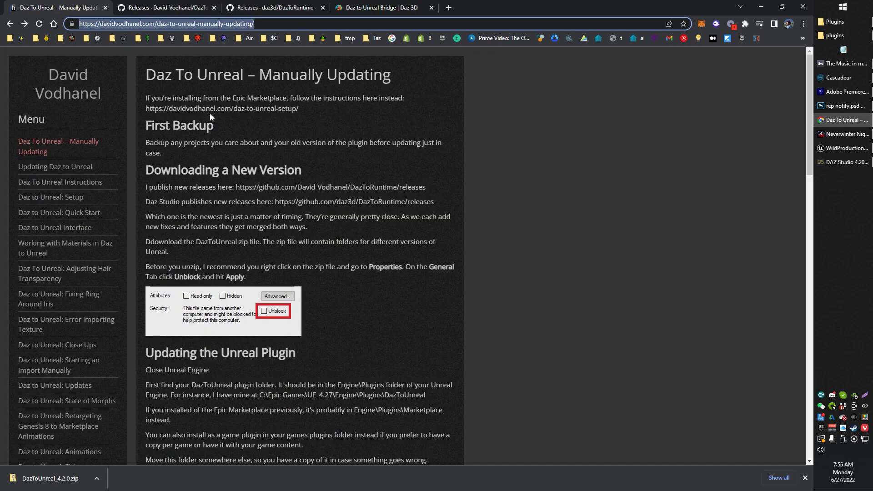
Check the Compatible Software line on the Daz to Unreal Bridge store page by highlighting it, and clear the highlight
left_click(373, 10)
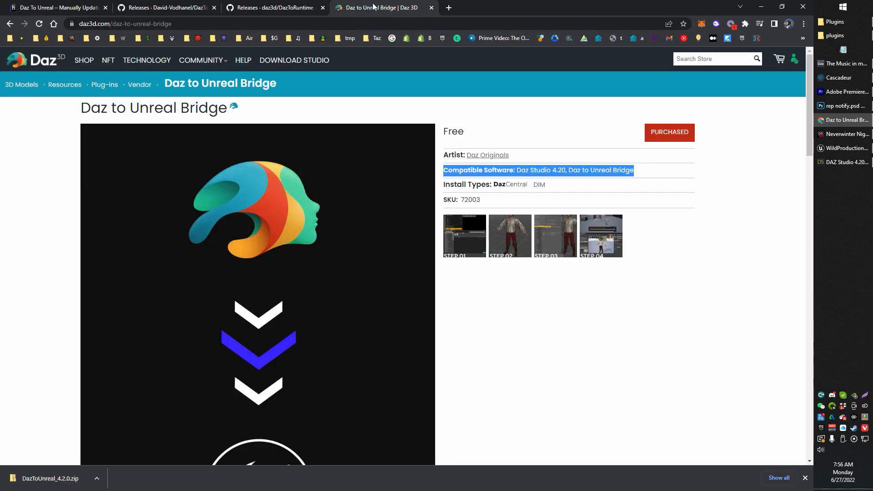
left_click(615, 176)
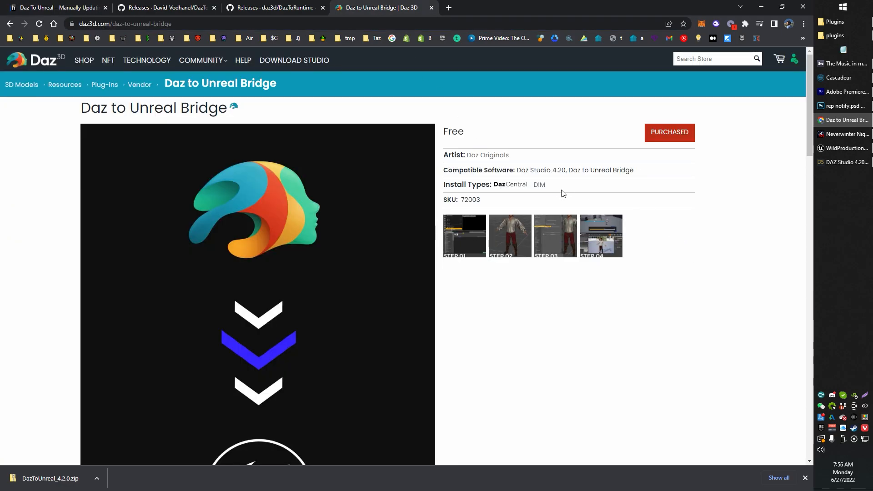
triple_click(574, 172)
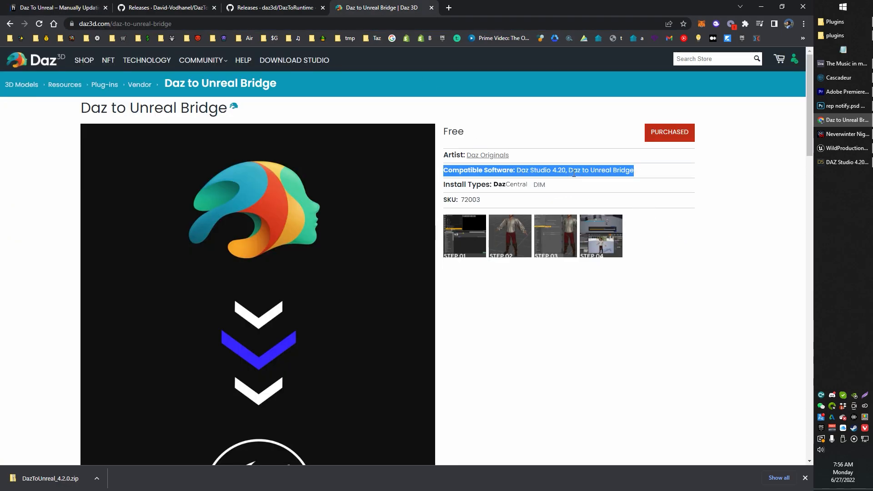
left_click(576, 301)
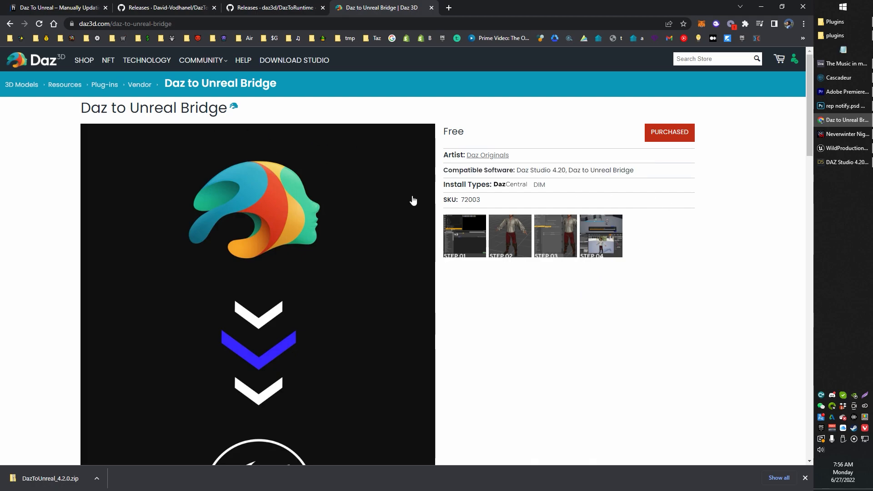
Launch DAZ Install Manager and select Daz to Unreal 4 (64-bit) among the packages ready to install
key("super")
type("daz")
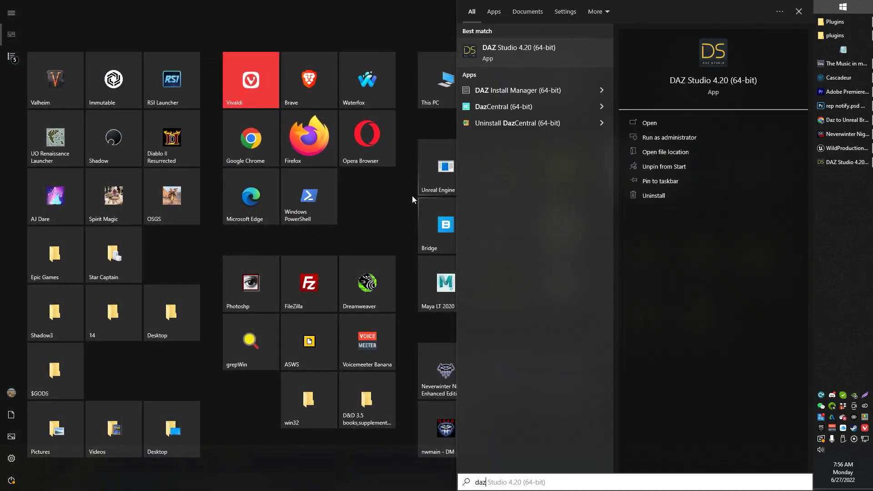
left_click(502, 93)
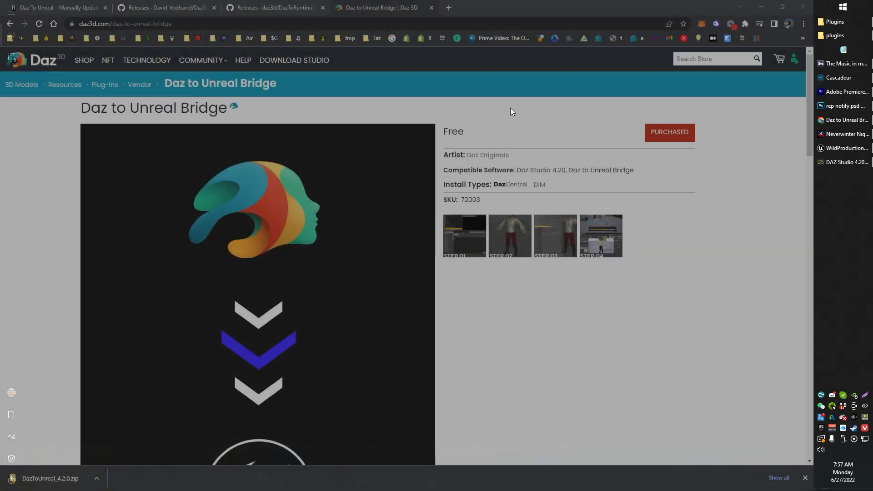
left_click(392, 296)
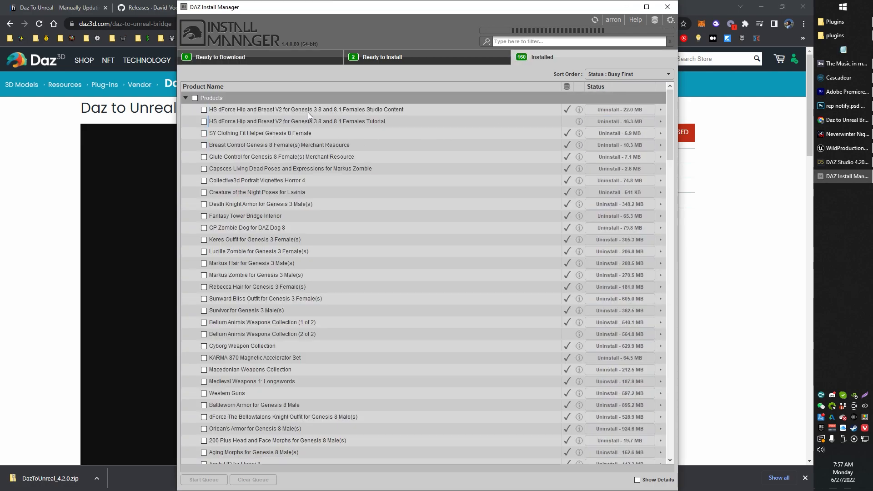
left_click(377, 54)
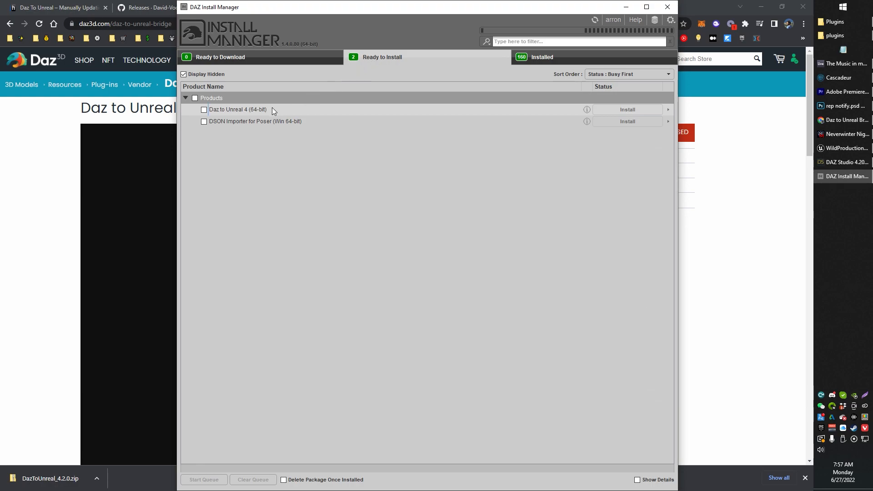
left_click(261, 112)
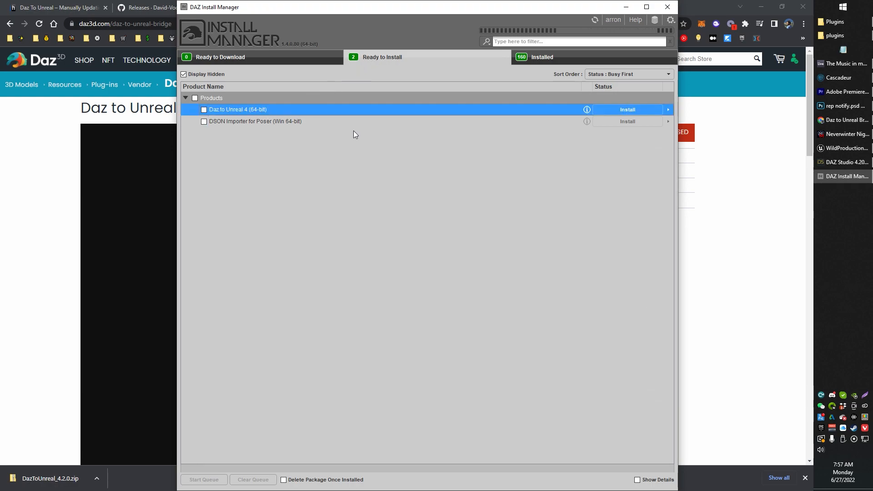
left_click(310, 114)
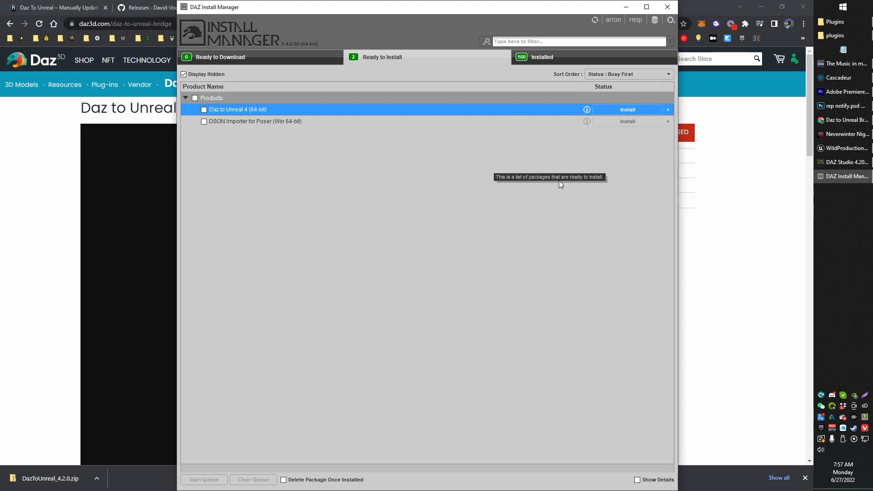
Inspect the package details of Daz to Unreal 4 (64-bit) and compare them with the bridge's store page in Chrome
mouse_move(597, 121)
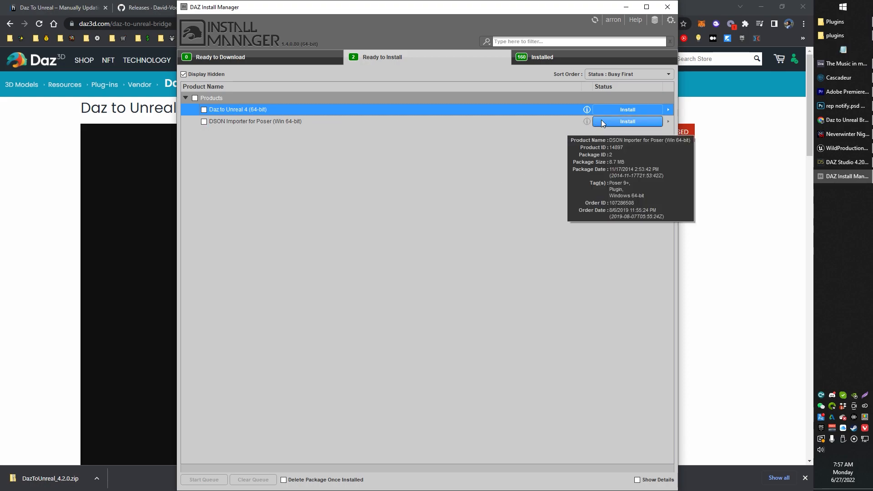
mouse_move(318, 108)
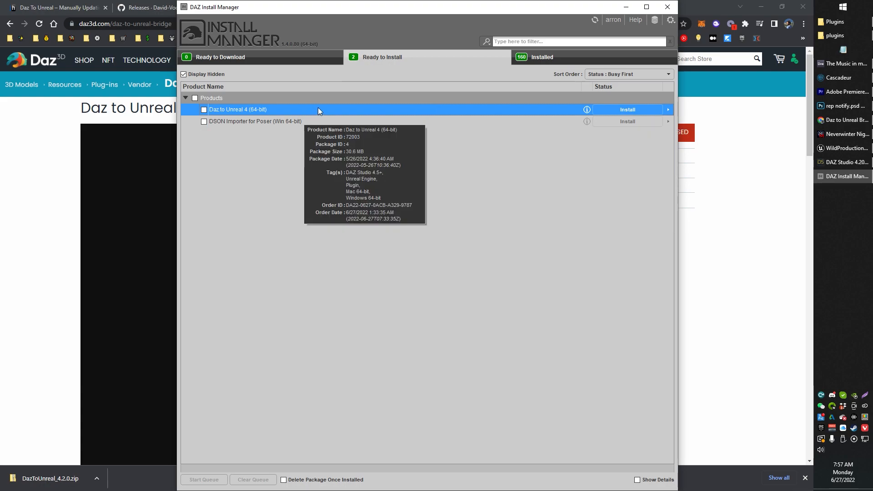
left_click(290, 120)
left_click(302, 111)
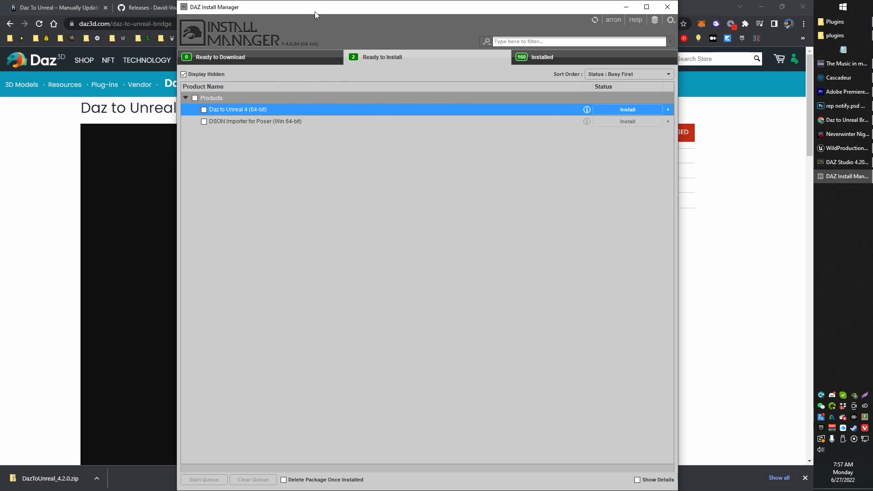
left_click(27, 208)
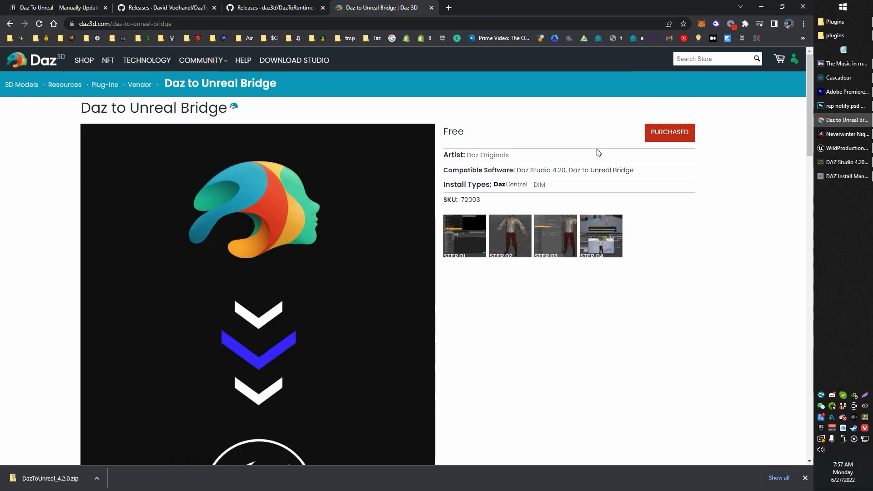
left_click(828, 182)
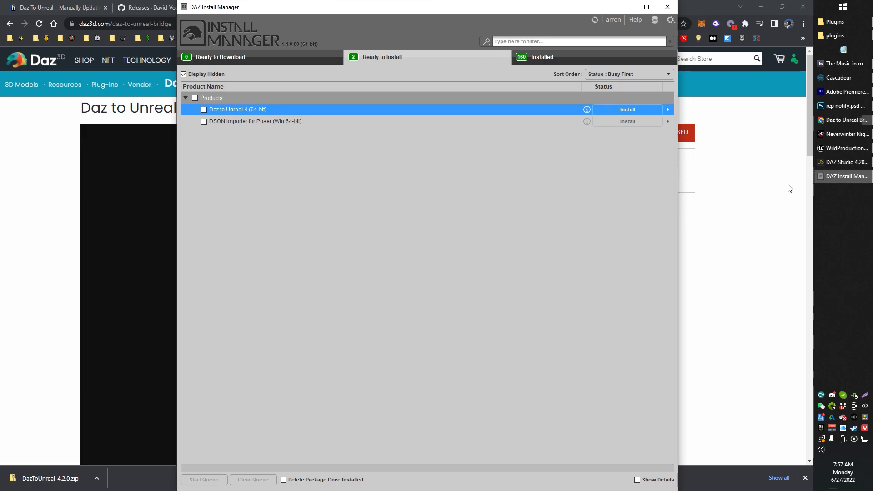
left_click(742, 138)
Switch to the DAZStudio4 plugins folder, inspect the file details of dzunrealbridge.dll and highlight the folder's full path
left_click(830, 36)
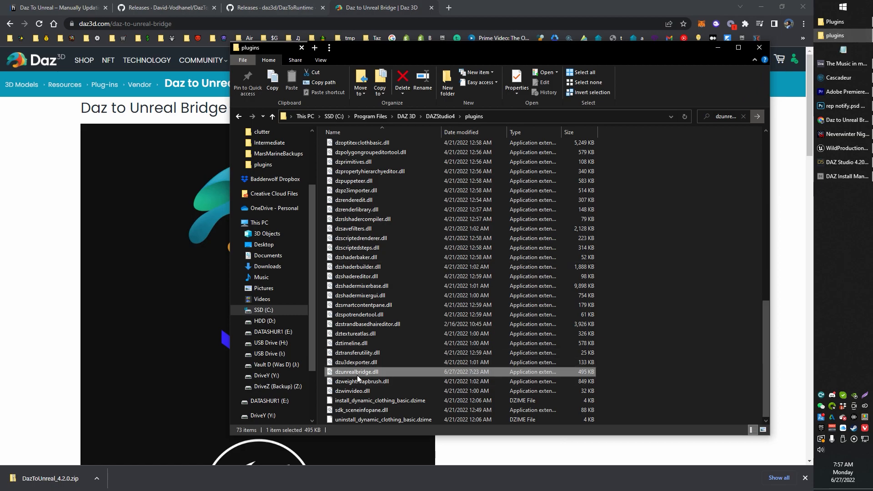
left_click(369, 379)
left_click(369, 371)
mouse_move(353, 373)
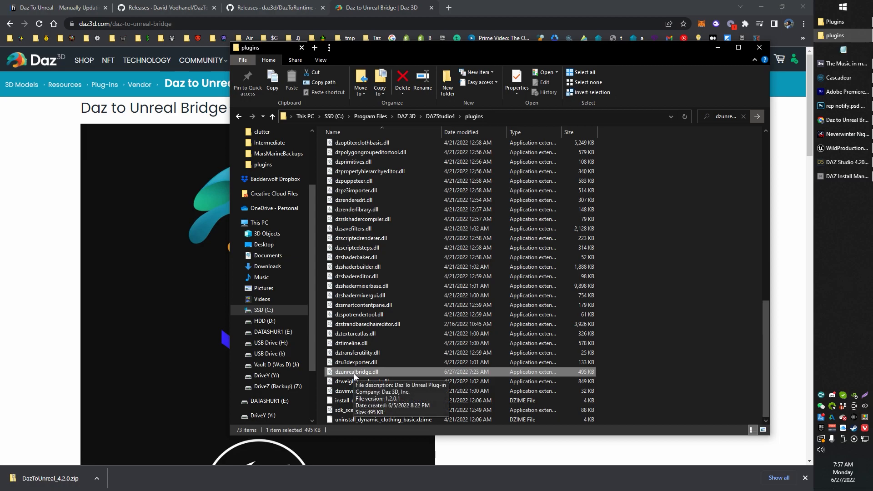
left_click(497, 115)
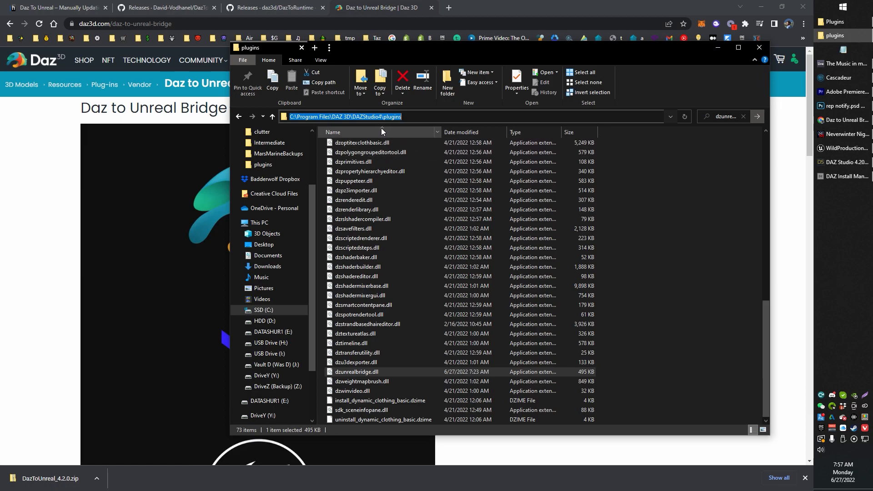
Return to Chrome and compare the manual updating guide with the two DazToRuntime release pages on GitHub
left_click(43, 327)
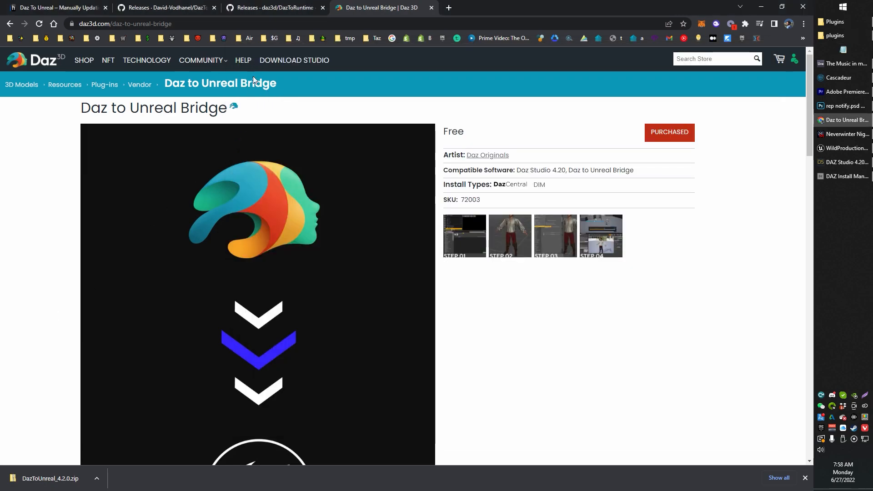
left_click(239, 6)
left_click(172, 7)
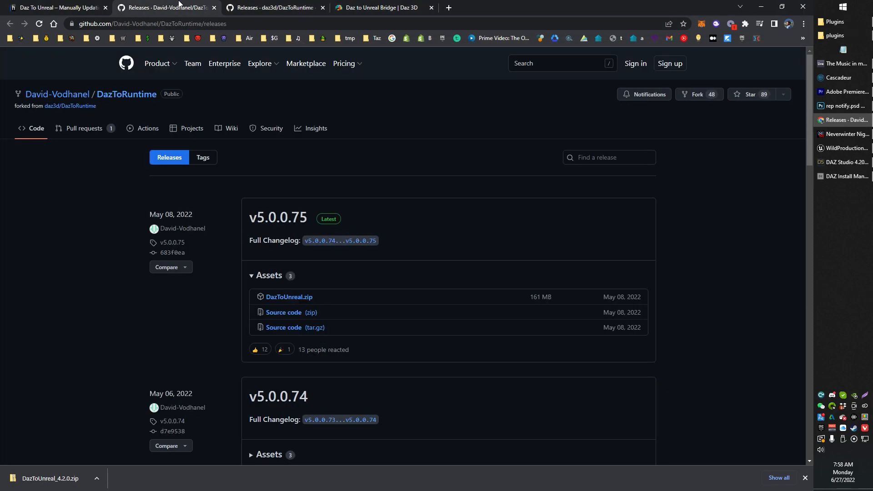
left_click(86, 5)
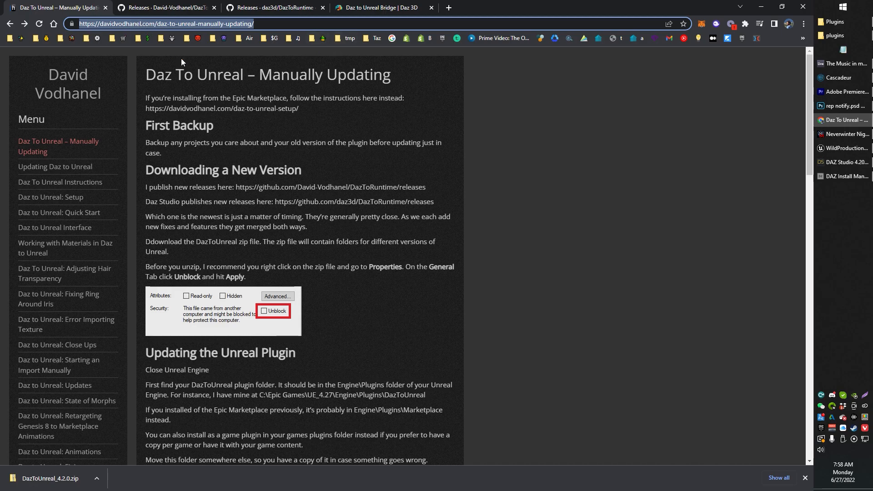
left_click(266, 6)
left_click(180, 4)
left_click(50, 5)
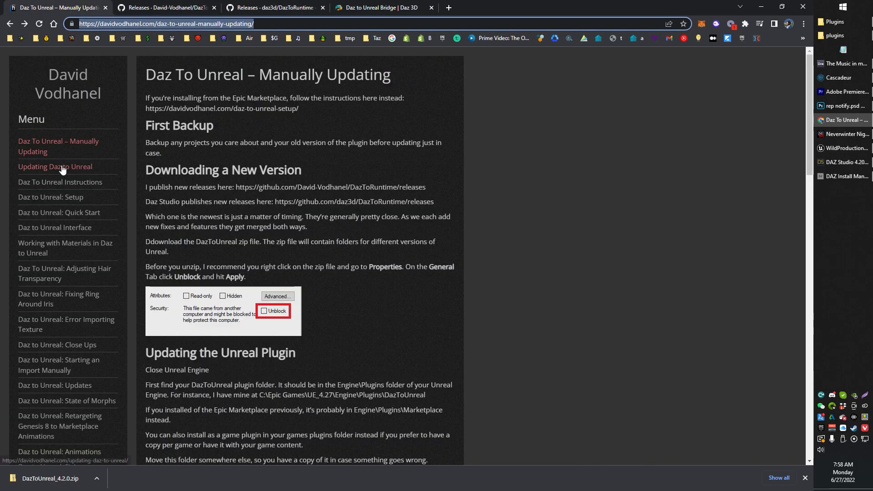
left_click(163, 7)
left_click(258, 8)
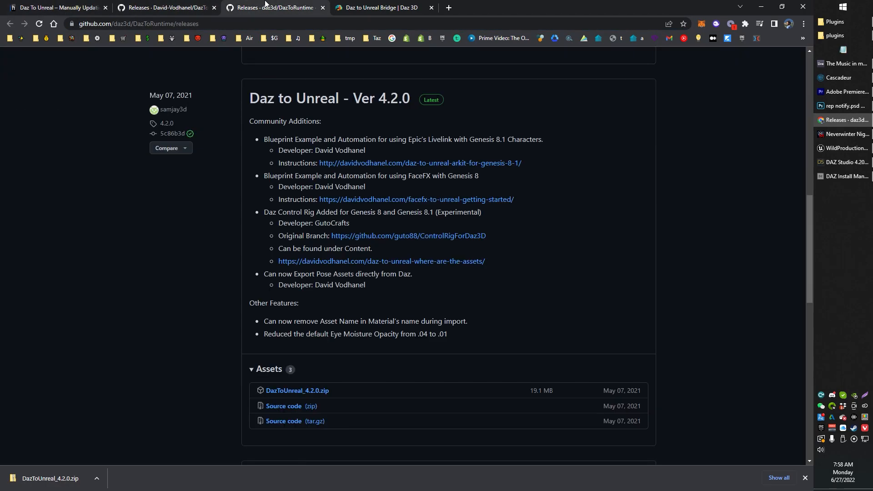
Read the daz3d DazToRuntime release notes, from Ver 4.2.0 up to the 4.3.0-alpha pre-release
scroll(331, 170, "up", 8)
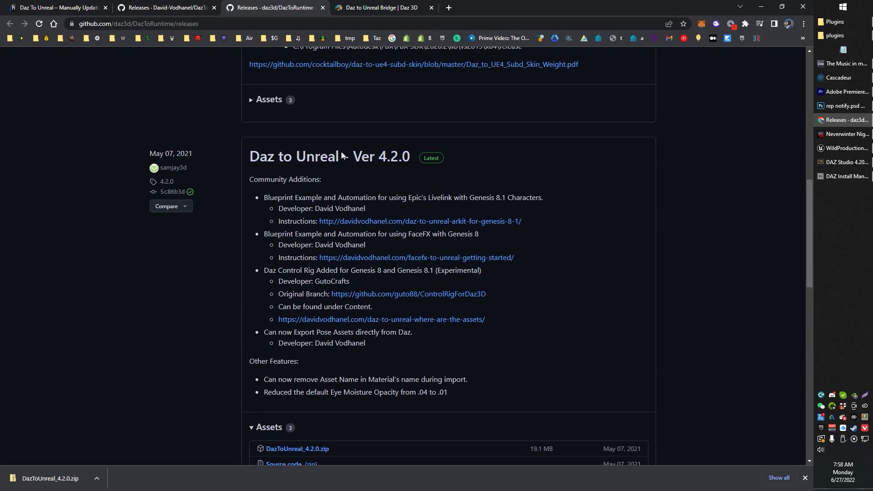
scroll(331, 170, "up", 5)
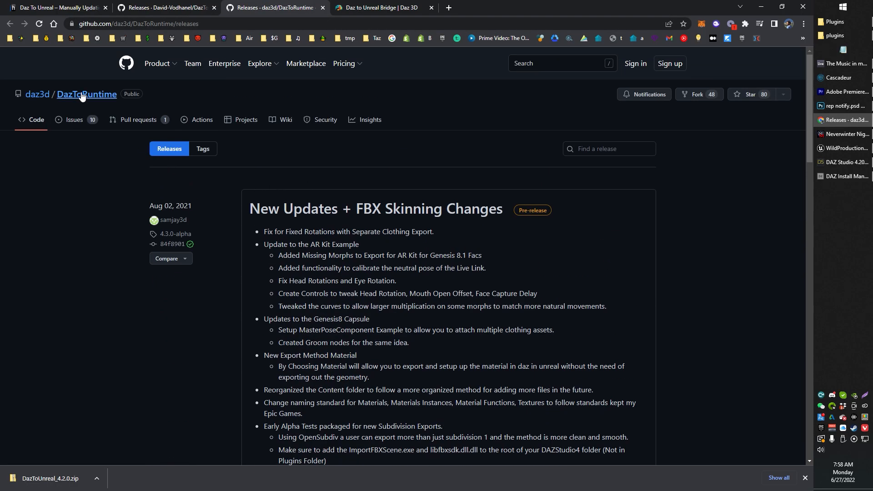
scroll(155, 176, "down", 1)
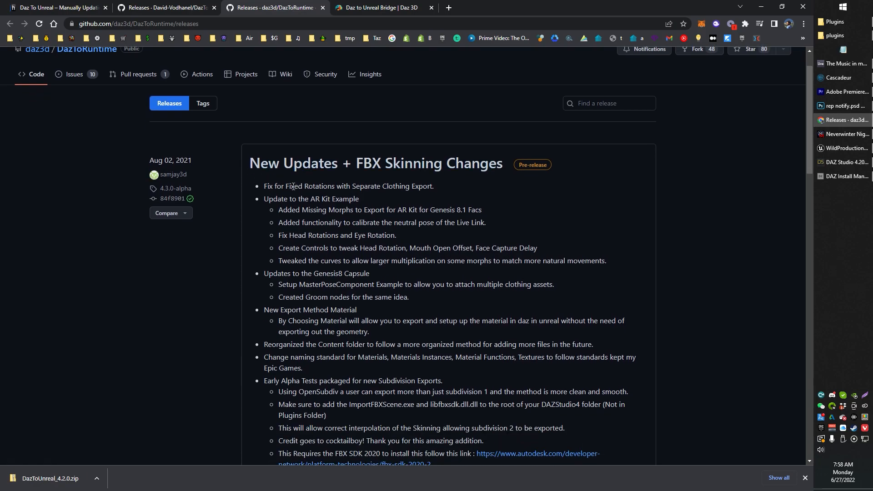
scroll(342, 219, "down", 1)
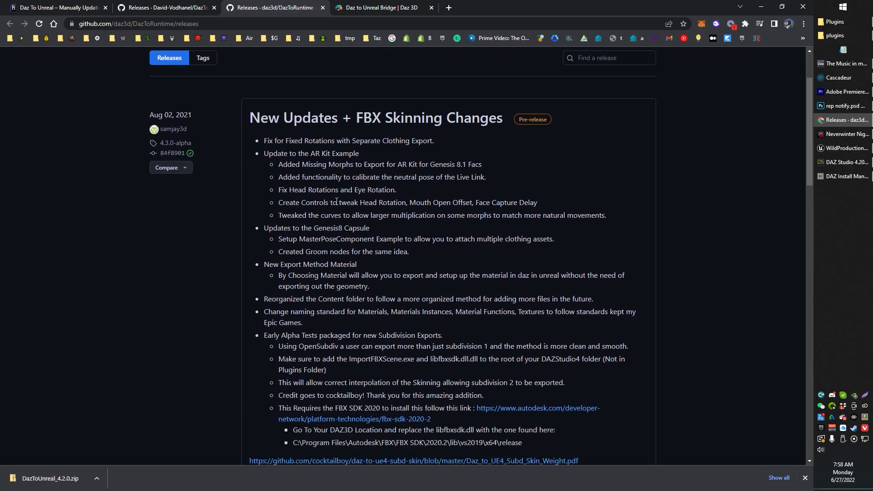
Read the New Updates + FBX Skinning Changes pre-release notes, then the Ver 4.2.0 notes and their asset files
scroll(356, 200, "down", 1)
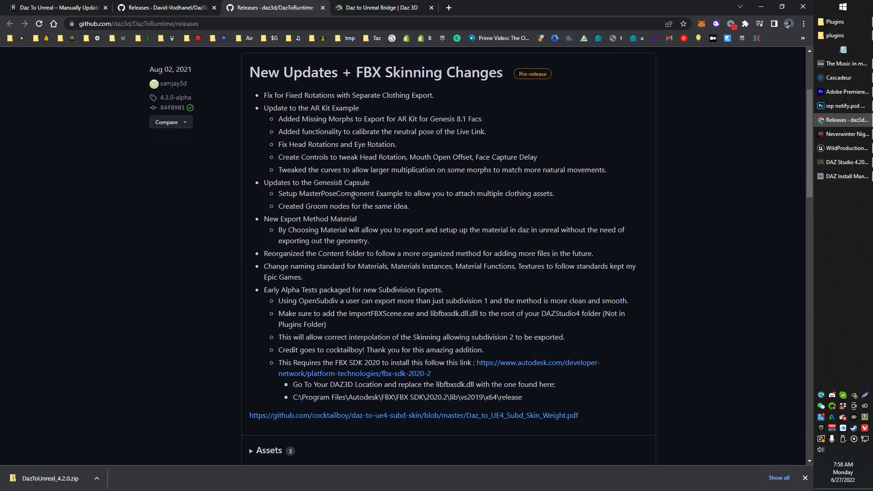
scroll(352, 195, "down", 3)
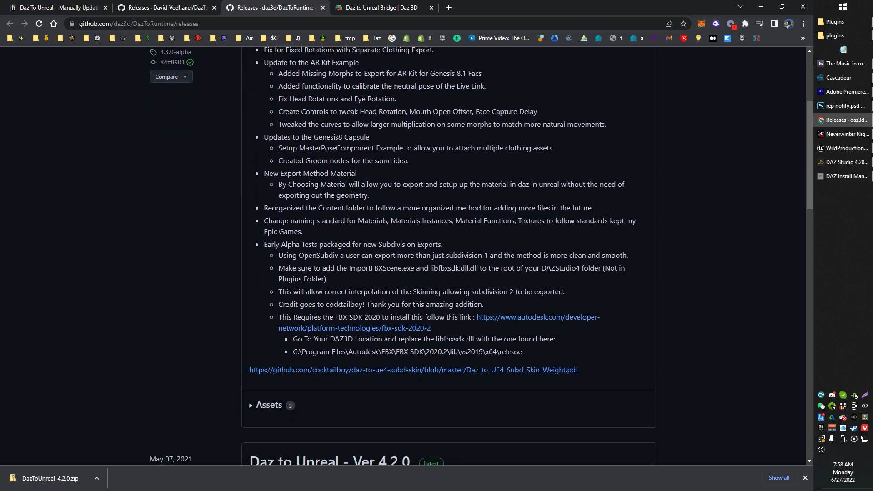
scroll(354, 198, "up", 4)
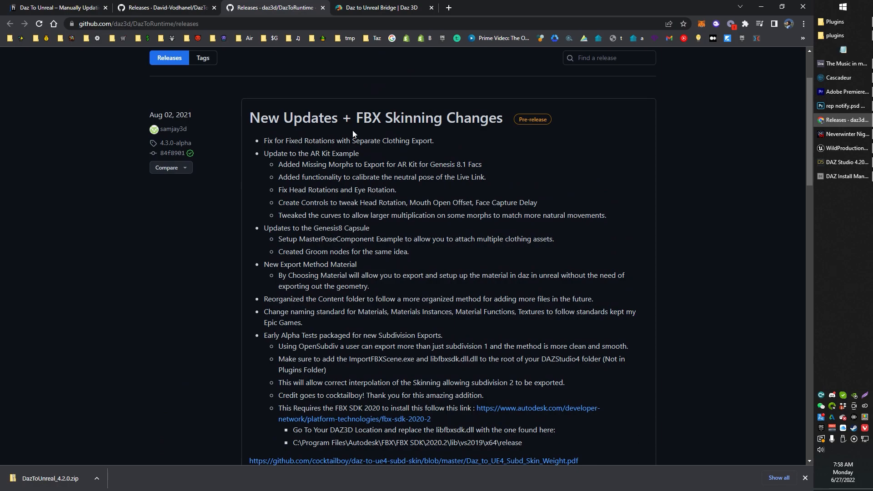
left_click_drag(244, 118, 571, 136)
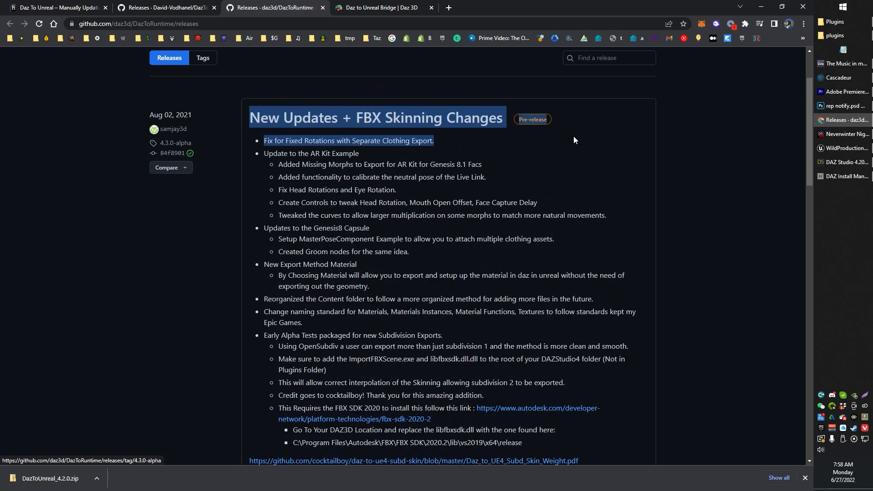
scroll(566, 178, "down", 3)
scroll(564, 188, "down", 5)
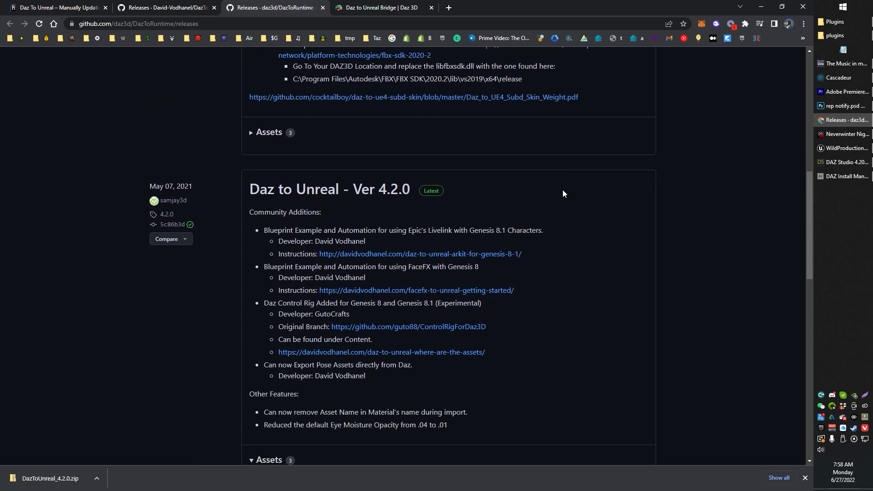
scroll(434, 197, "down", 3)
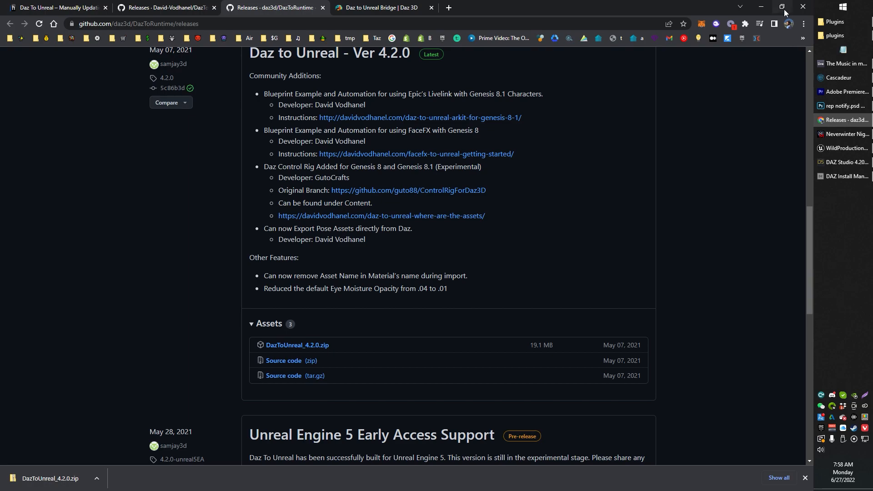
Minimize Chrome, Unreal Engine, DAZ Studio and DAZ Install Manager to reveal the desktop
left_click(762, 6)
left_click(718, 47)
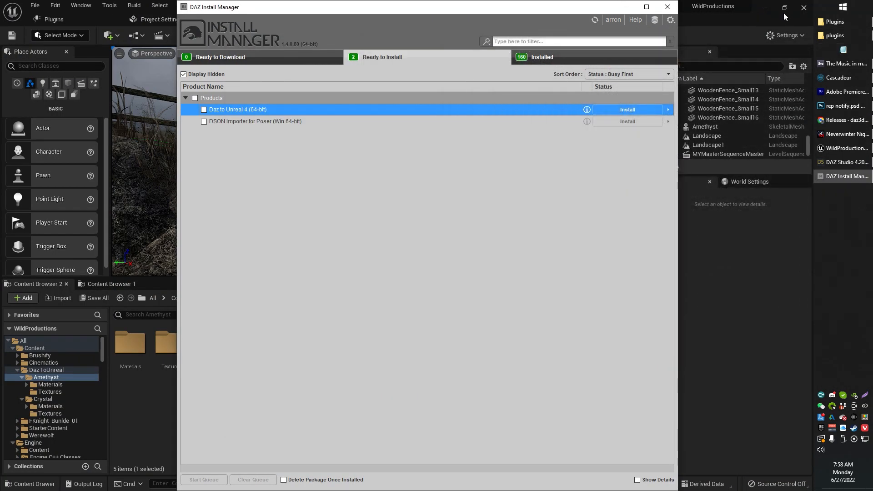
left_click(753, 12)
left_click(768, 11)
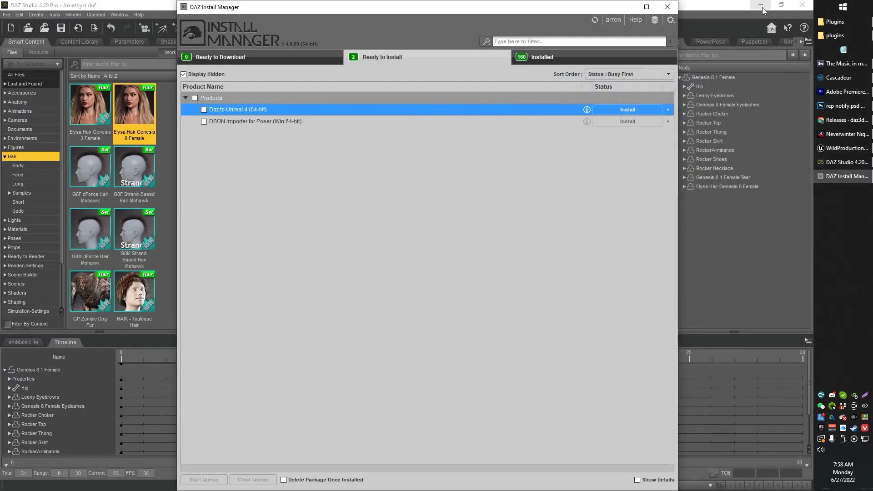
left_click(760, 6)
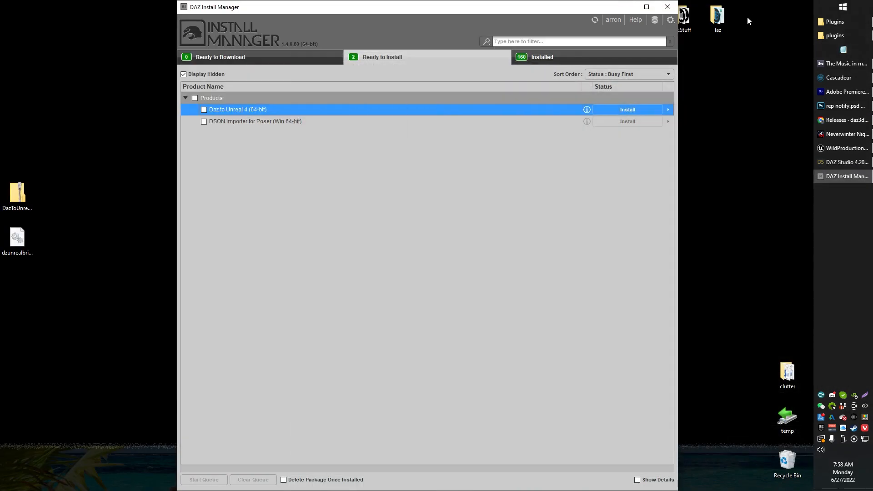
left_click(626, 7)
Open the DazToUnreal_4.2.0 archive on the desktop and go into its DAZ_STUDIO folder containing dzunrealbridge.dll
left_click(12, 199)
double_click(12, 199)
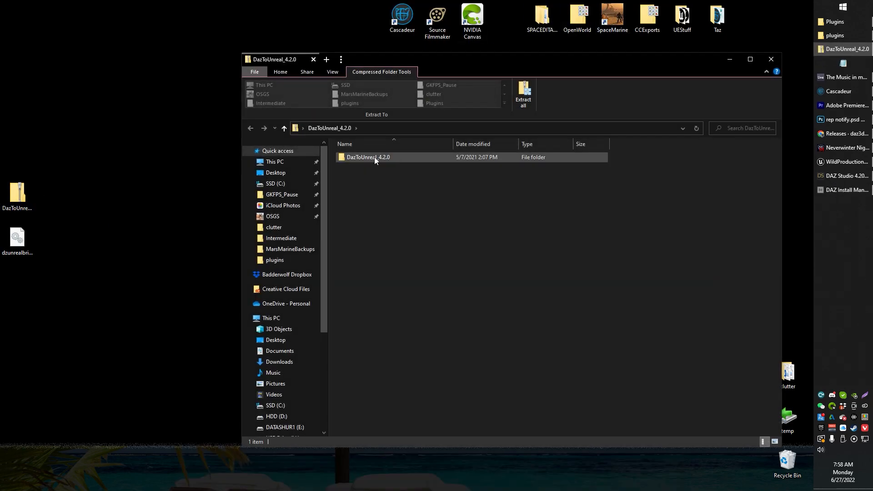
double_click(375, 157)
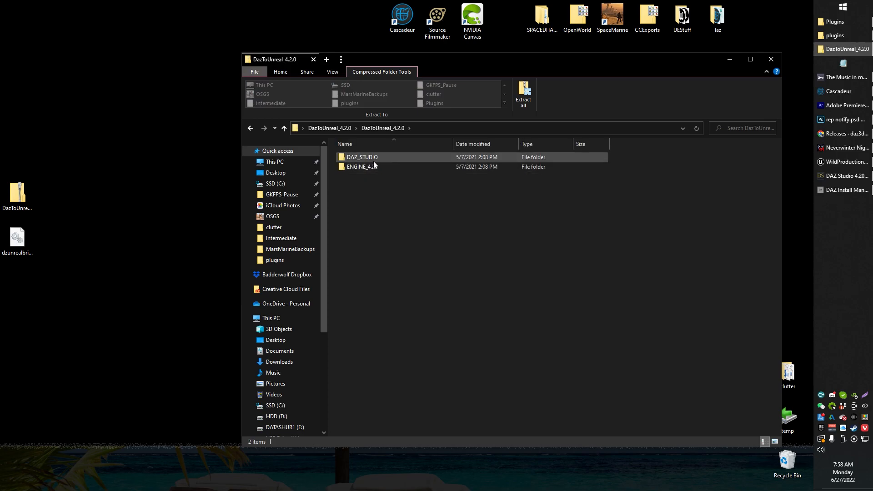
left_click(371, 159)
double_click(371, 159)
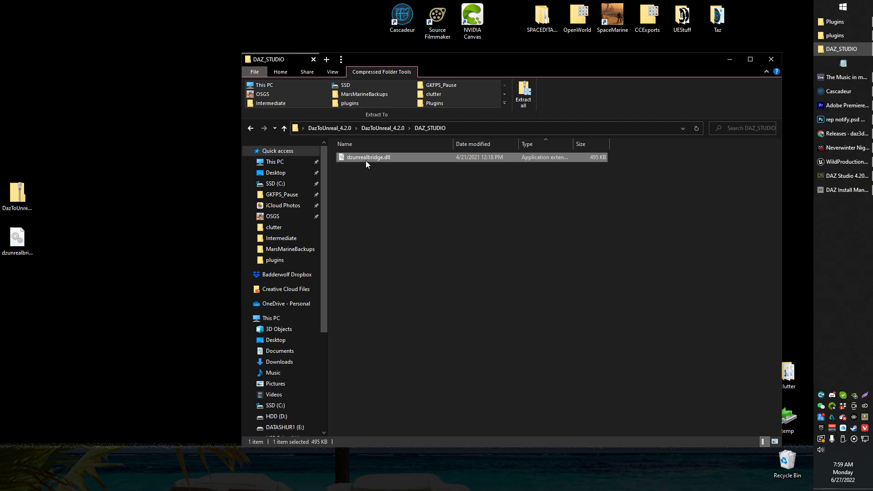
Bring up the DAZStudio4 plugins folder beside the archive's DAZ_STUDIO folder and inspect the file details of the installed dzunrealbridge.dll
left_click_drag(574, 63, 488, 66)
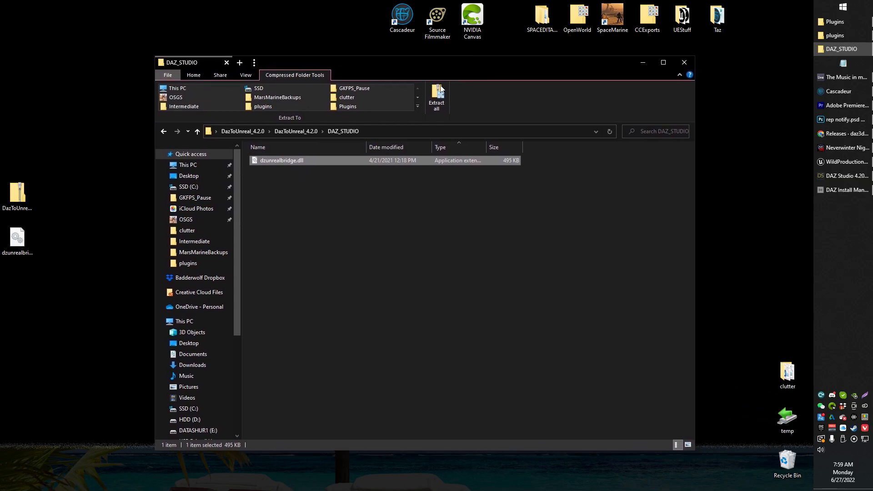
left_click(844, 35)
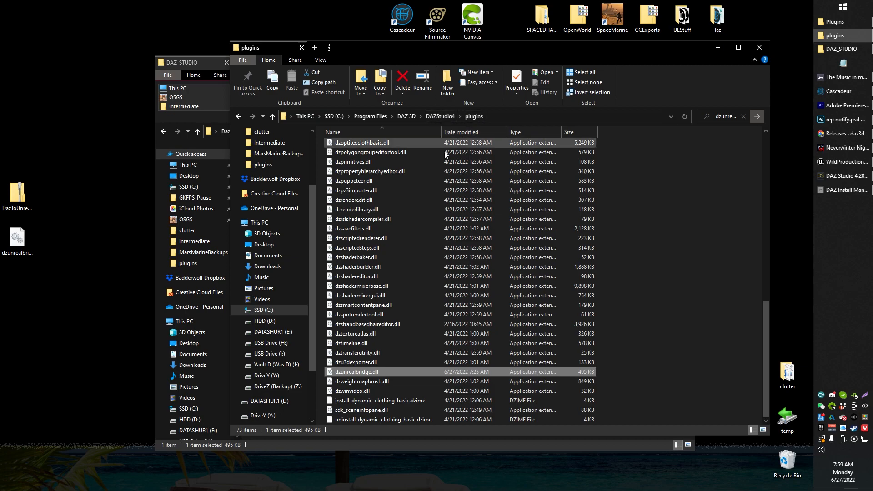
mouse_move(372, 372)
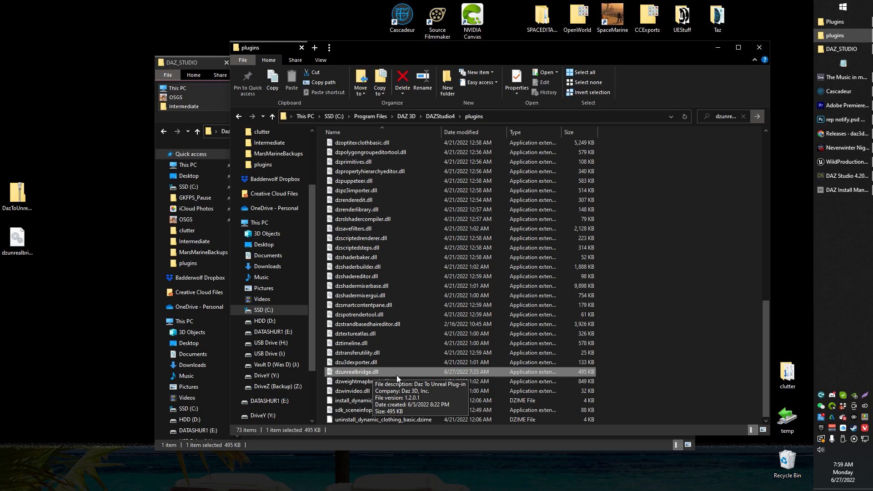
left_click_drag(555, 56, 553, 73)
double_click(17, 196)
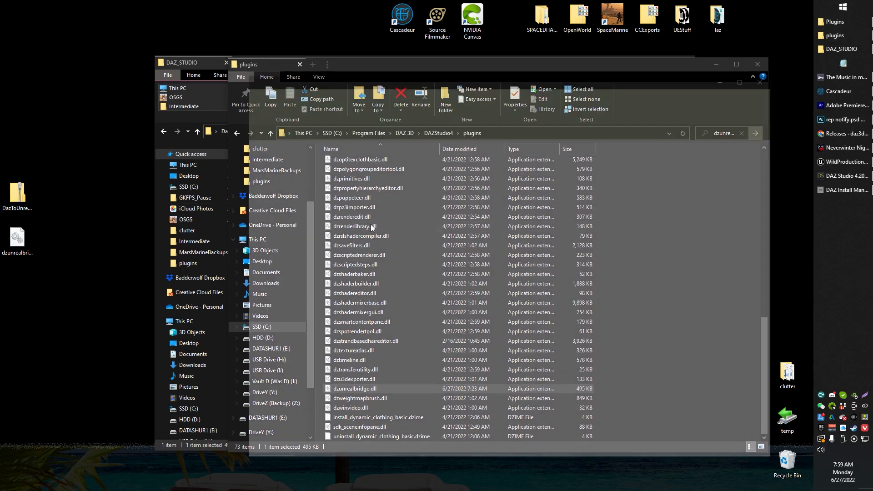
double_click(387, 173)
left_click_drag(510, 77, 371, 145)
left_click(629, 143)
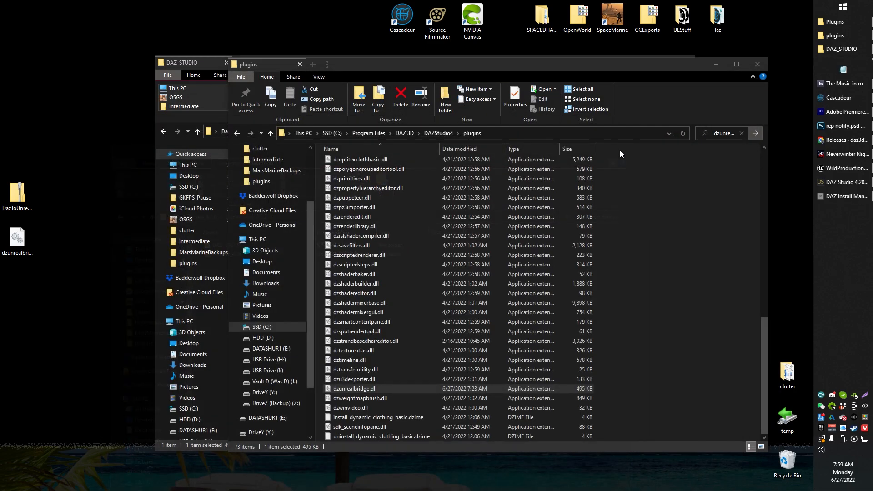
Try to move the desktop copy of dzunrealbridge.dll into the DAZStudio4 plugins folder, choosing to replace the existing file, and cancel the move
left_click_drag(563, 70, 552, 33)
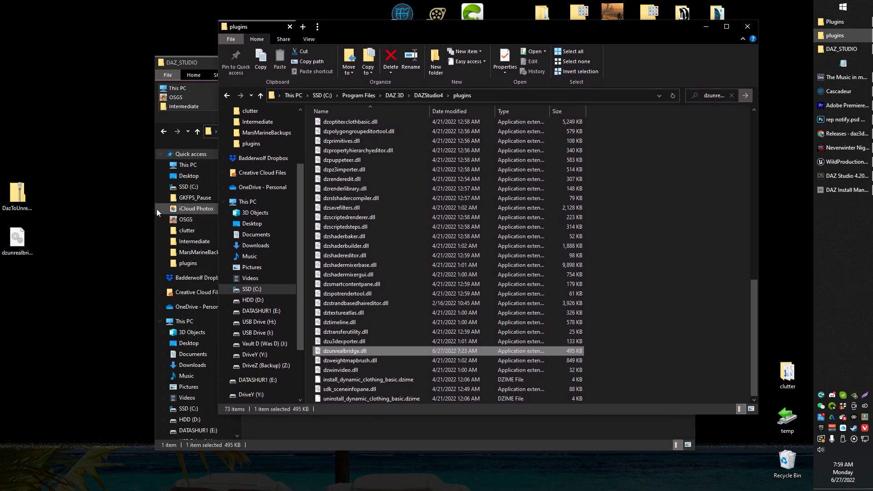
left_click_drag(19, 240, 650, 263)
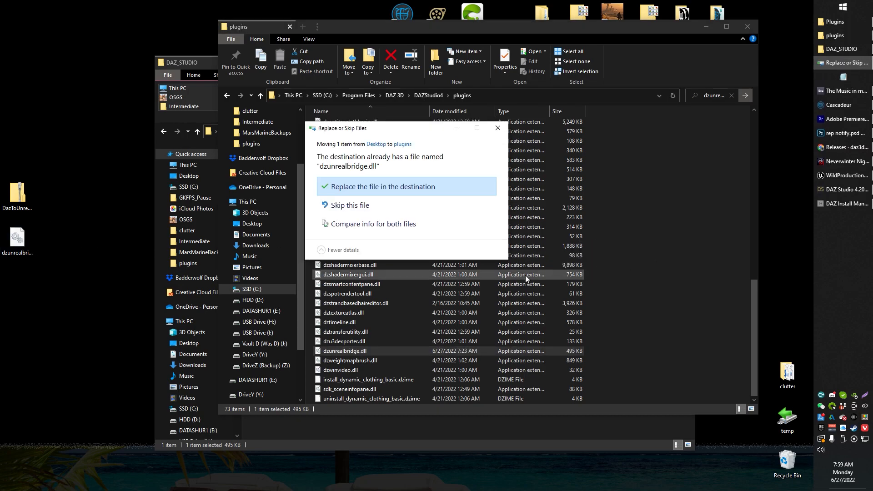
left_click(410, 191)
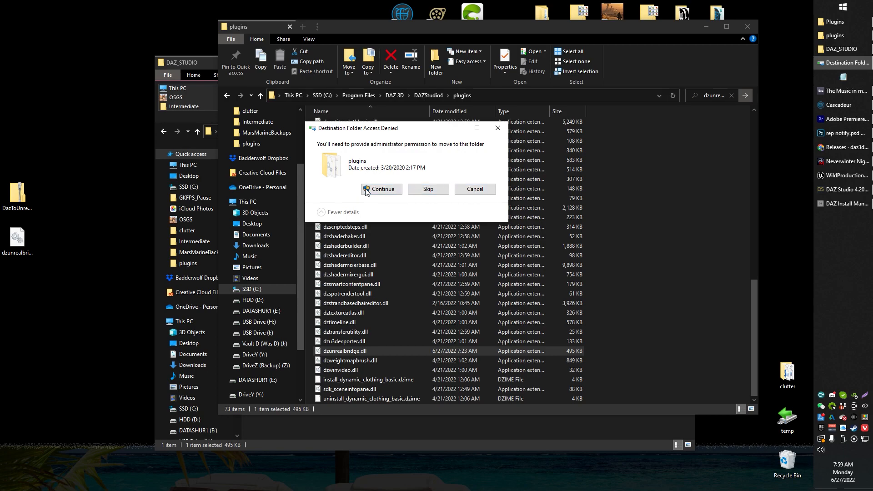
left_click(475, 189)
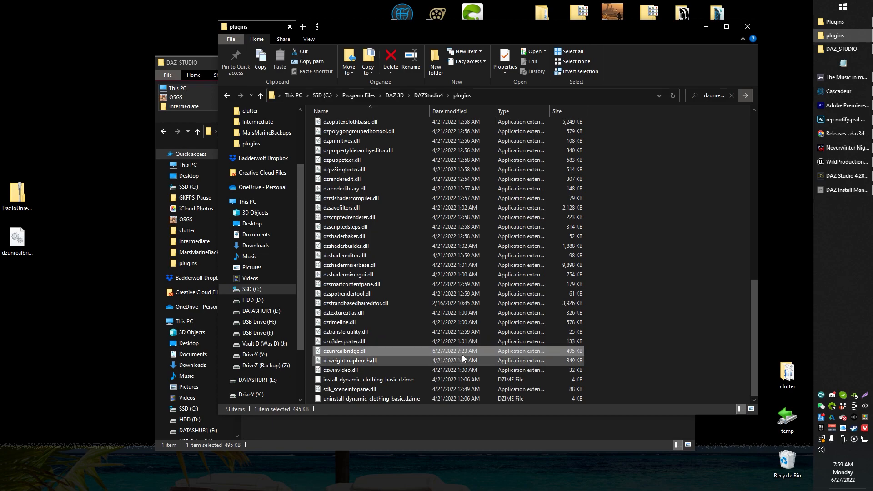
Inspect the general properties of the desktop copy of dzunrealbridge.dll, including its Unblock security option, and close them without changes
right_click(20, 246)
left_click(72, 484)
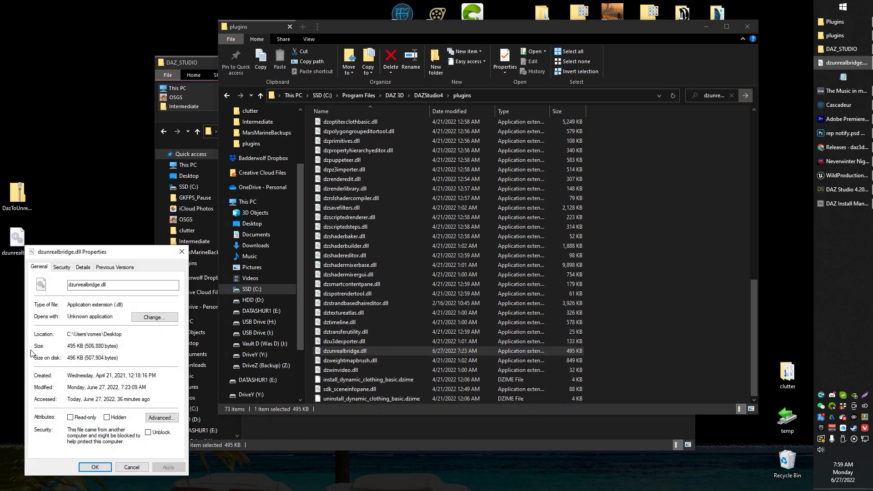
left_click(122, 466)
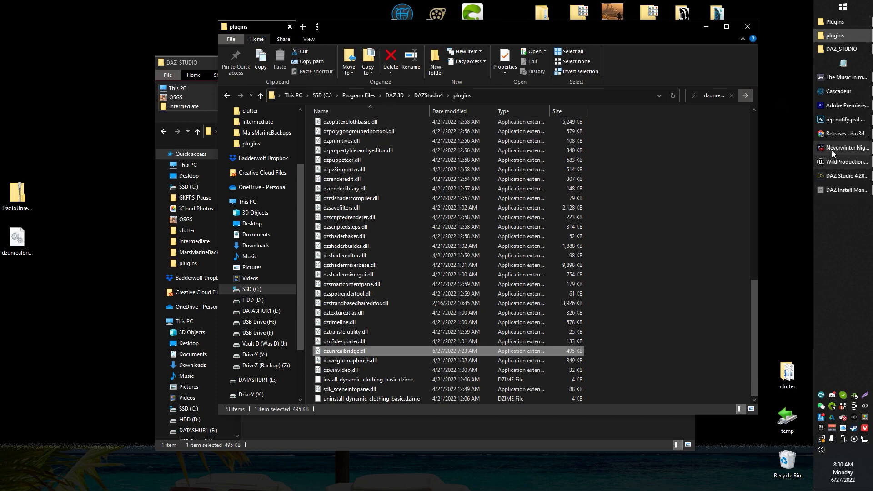
Switch to Chrome and revisit the manual updating guide, the forked DazToRuntime releases and the daz3d Ver 4.2.0 release
left_click(834, 134)
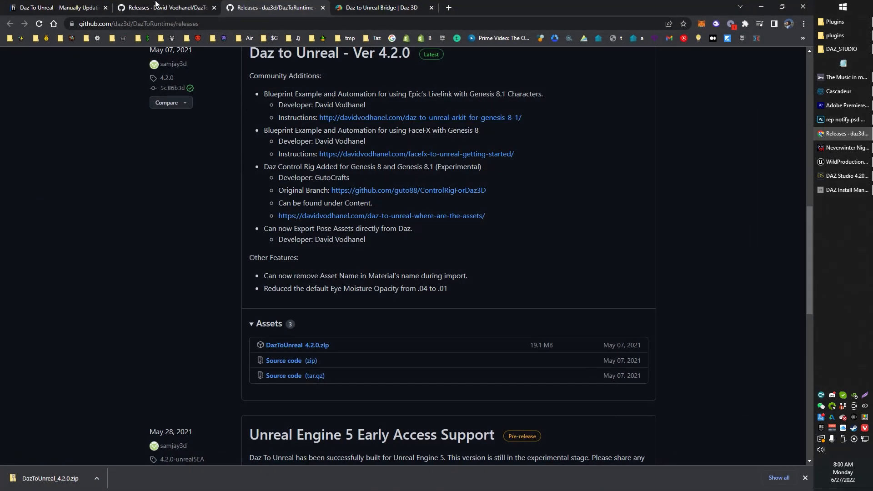
left_click(159, 8)
left_click(90, 5)
left_click(178, 4)
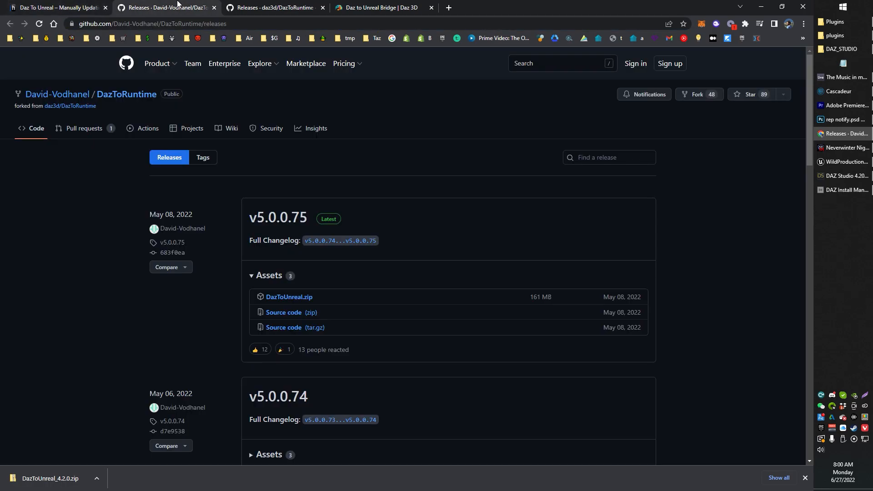
left_click(45, 5)
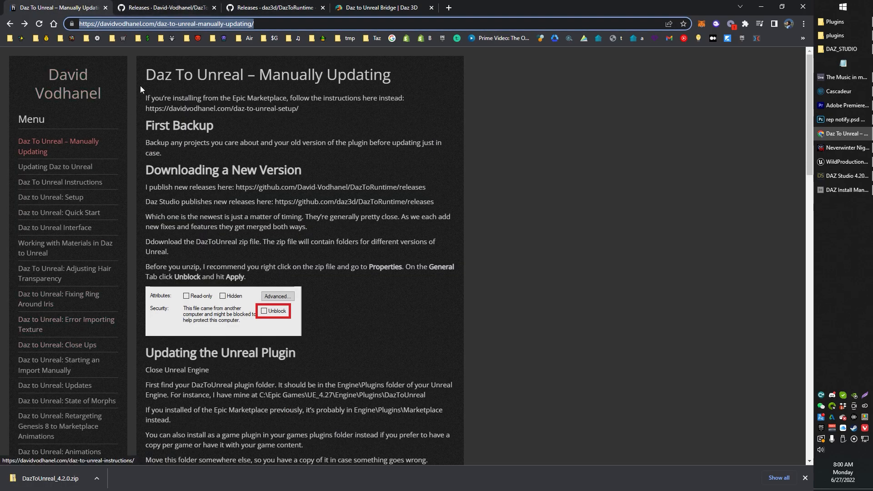
left_click(241, 6)
scroll(247, 73, "up", 2)
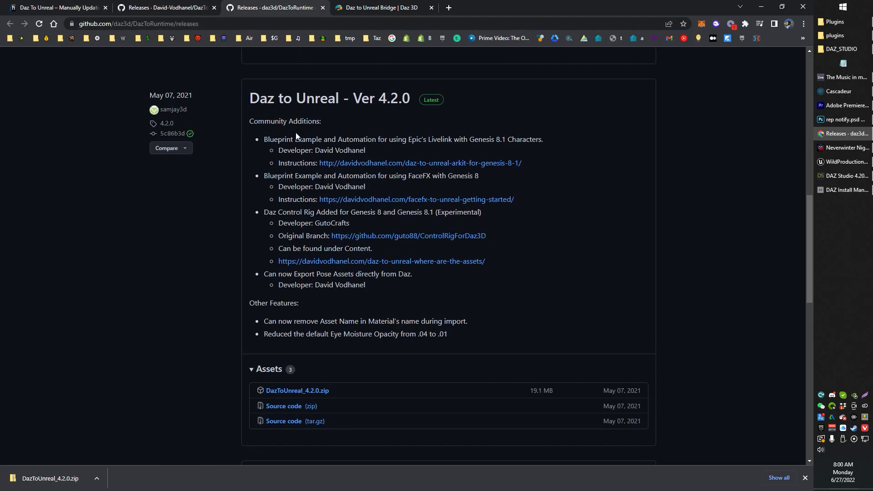
Download DazToUnreal.zip of release v5.0.0.75 from the forked DazToRuntime repository and save it to the Desktop
left_click(178, 7)
scroll(276, 193, "down", 1)
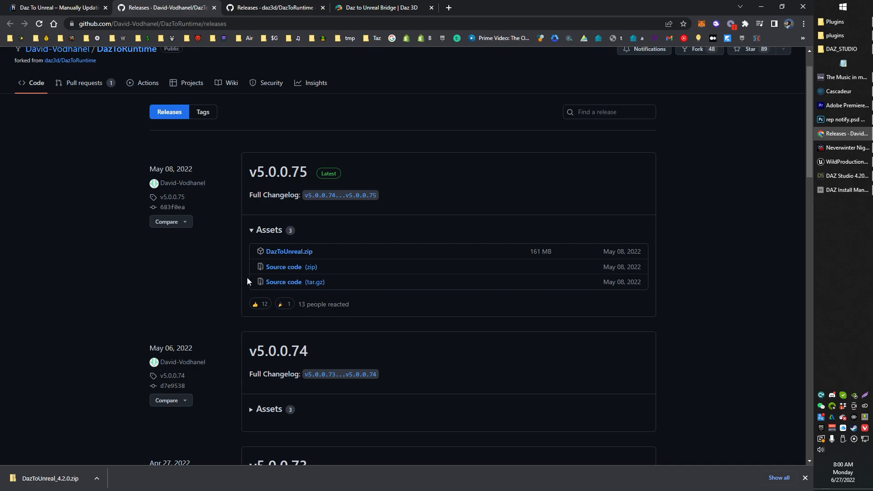
scroll(216, 252, "down", 1)
scroll(217, 248, "up", 1)
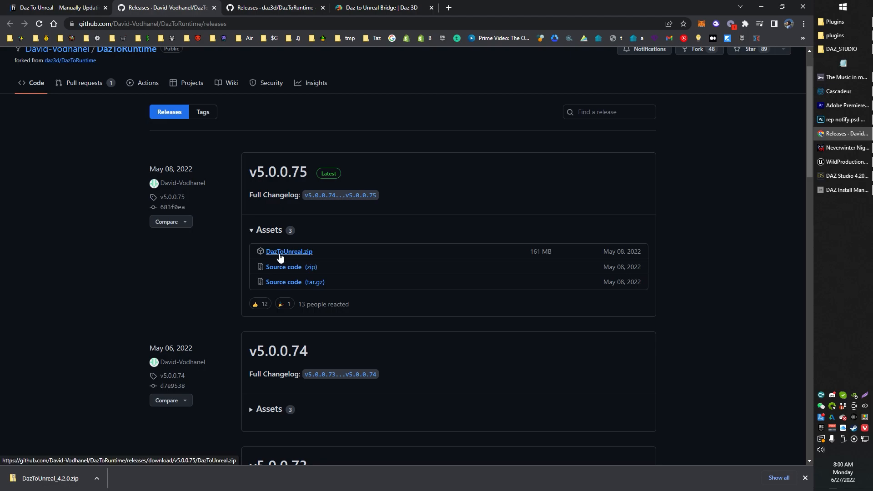
left_click(280, 253)
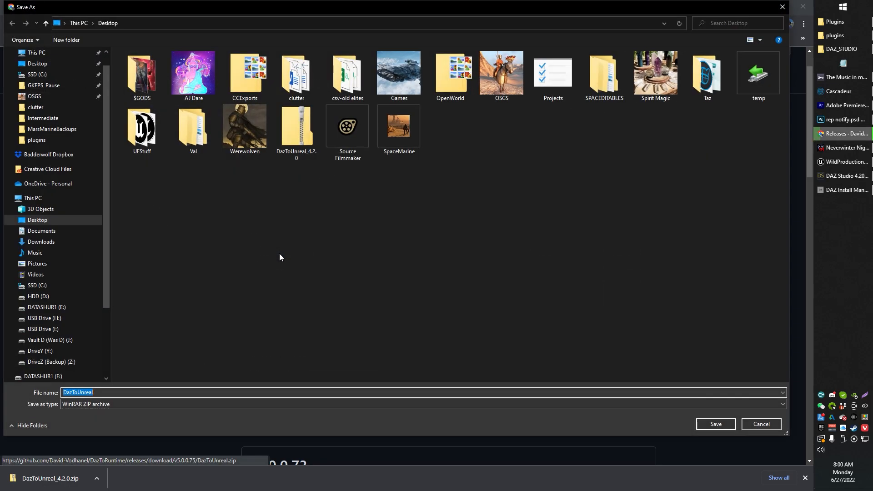
key("Return")
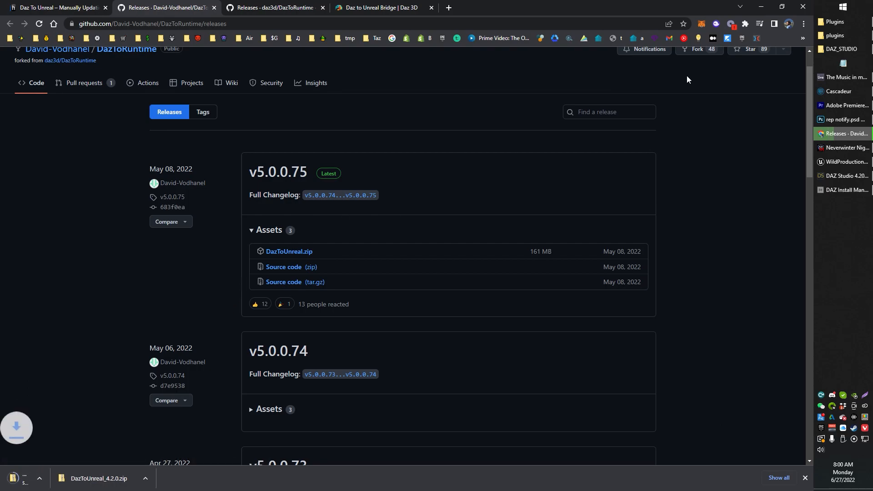
Minimize Chrome and both folder windows, and move the partially downloaded DazToUnreal.zip file away from the desktop's corner
left_click(758, 7)
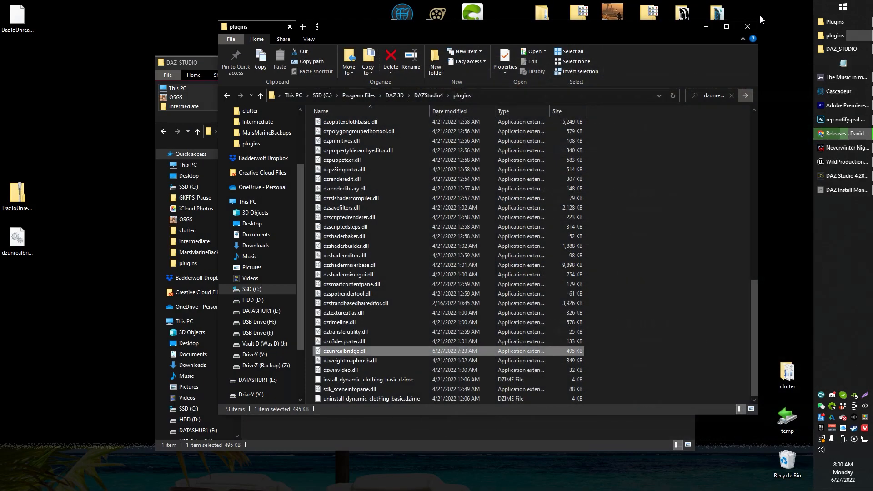
left_click(707, 27)
left_click(643, 62)
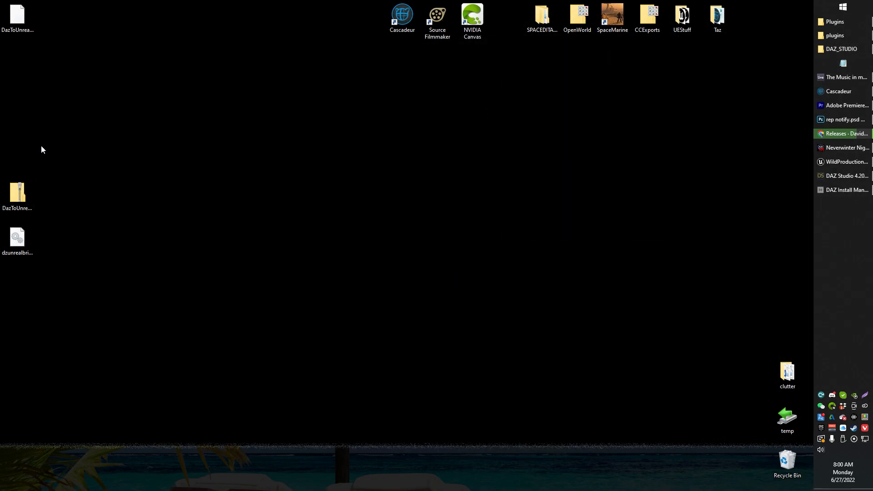
left_click(26, 28)
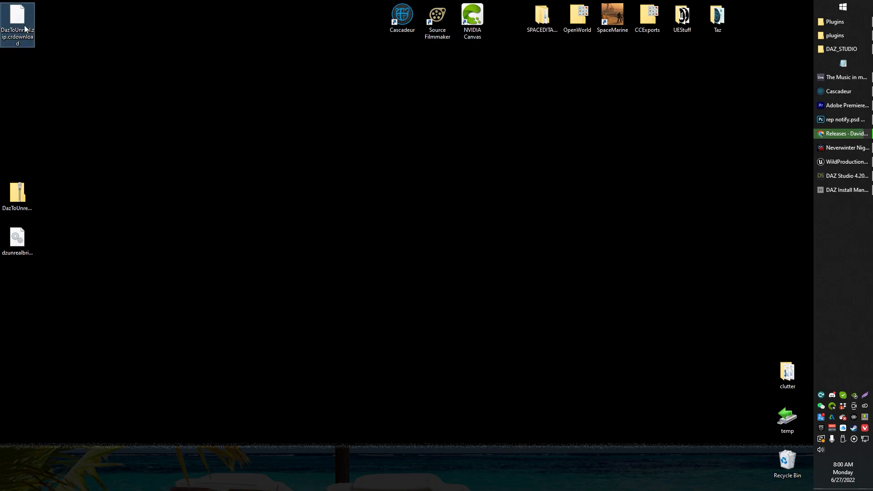
left_click_drag(31, 43, 68, 78)
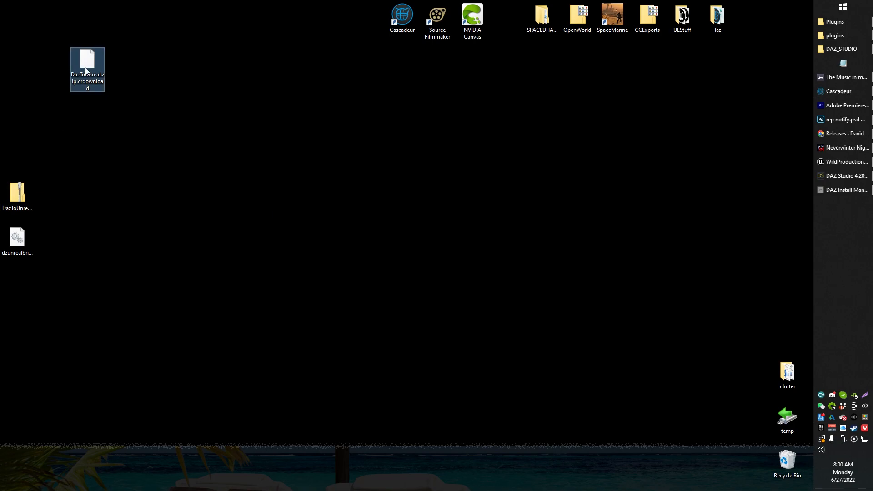
Open the downloaded DazToUnreal archive from the desktop and bring up the UE_5.0 engine's Plugins folder alongside it
double_click(18, 22)
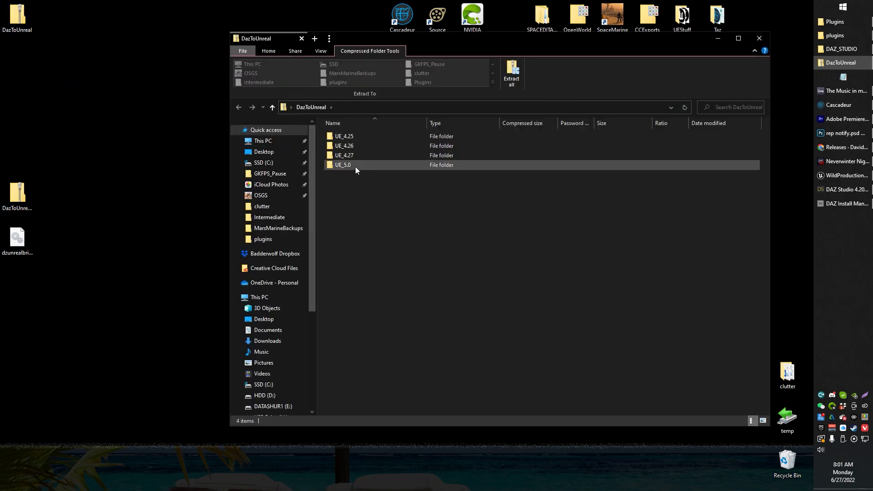
left_click_drag(532, 39, 426, 60)
left_click(844, 37)
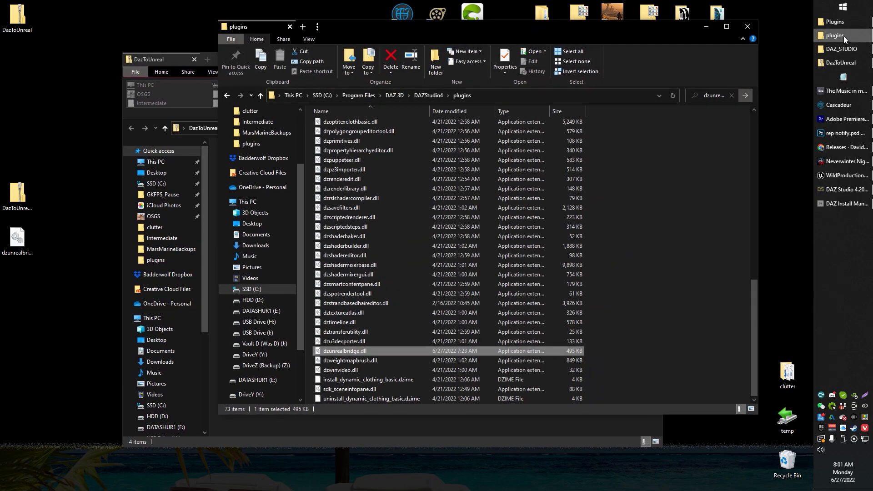
left_click(844, 36)
left_click(842, 20)
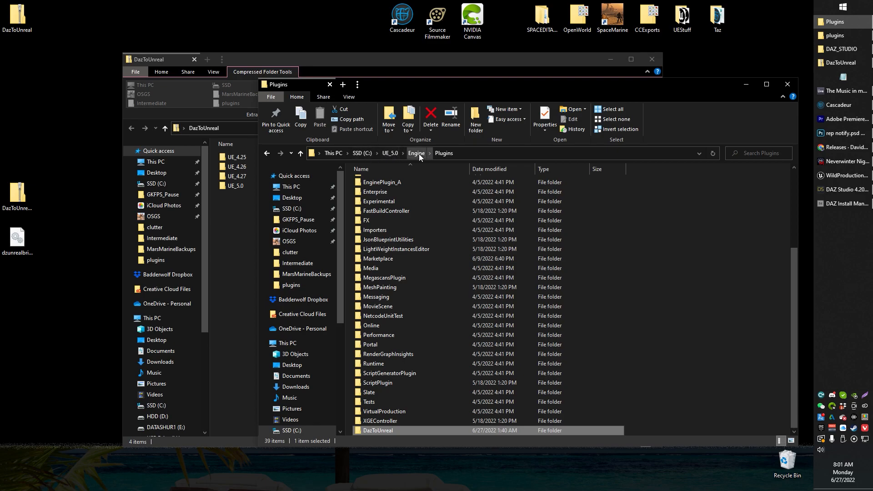
left_click_drag(532, 87, 537, 113)
Browse the archive's UE_5.0 folder to its DazToUnreal folder, compare it with the engine's Plugins folder, and close both windows
left_click(240, 227)
left_click(233, 188)
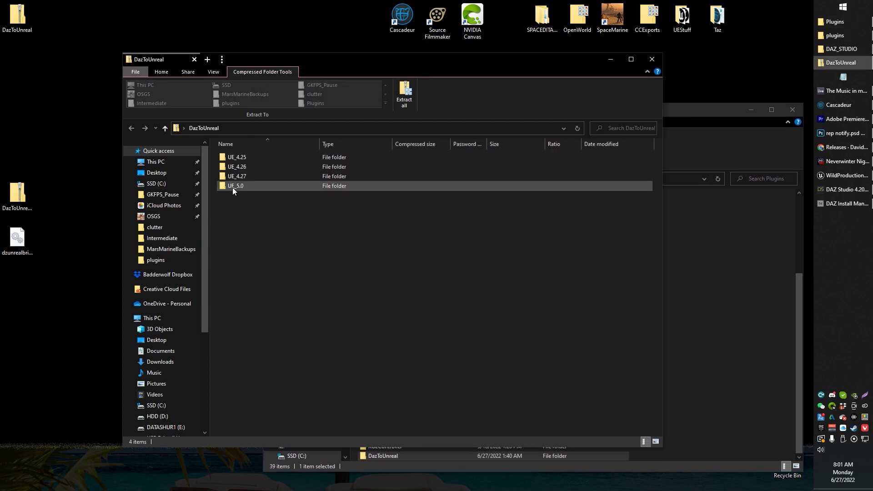
double_click(266, 185)
left_click(211, 129)
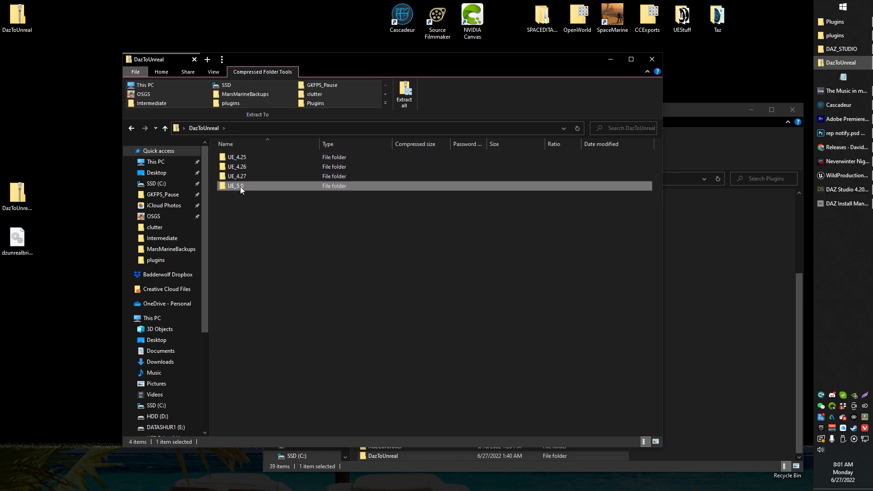
double_click(240, 186)
left_click(236, 157)
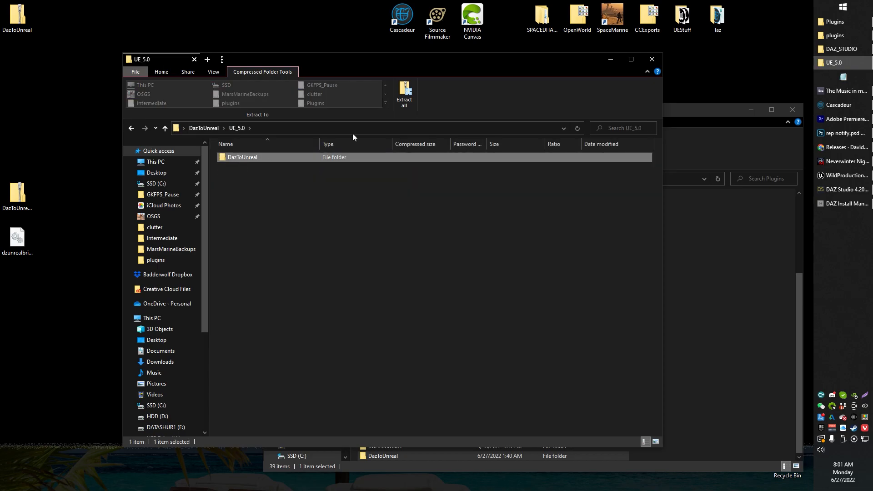
left_click_drag(498, 63, 425, 30)
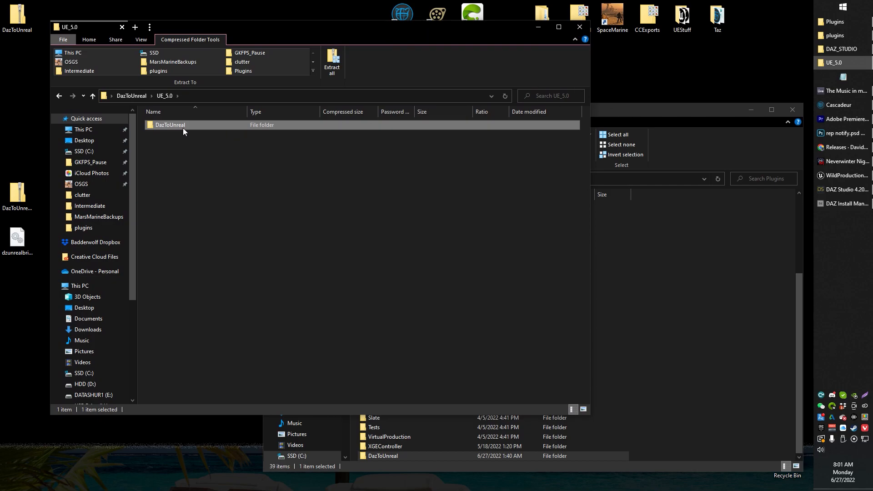
left_click(623, 112)
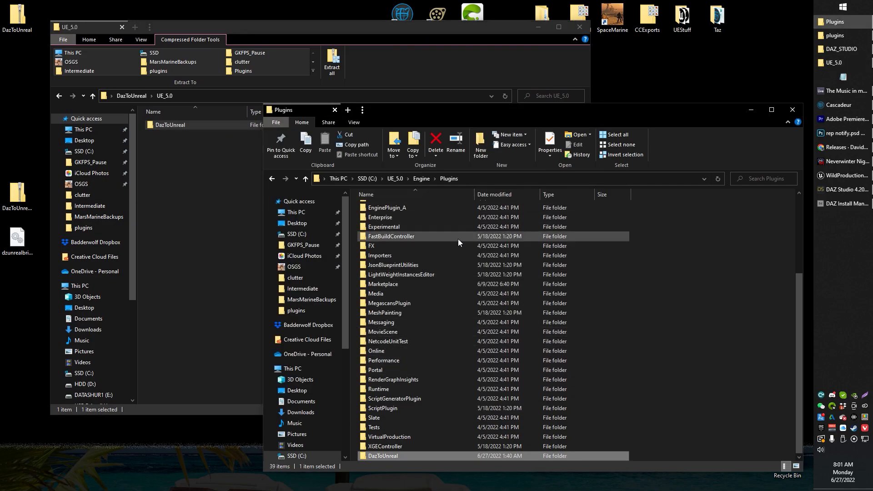
left_click(793, 110)
left_click(579, 27)
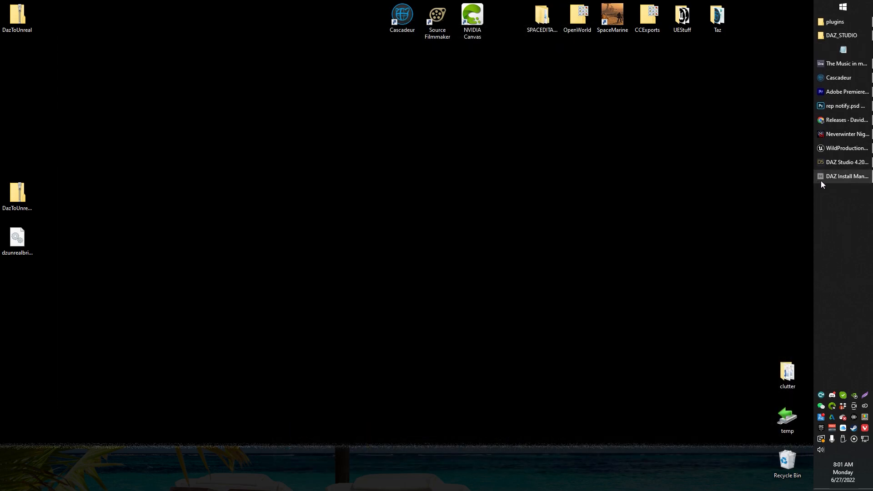
Switch to Unreal Engine and search the project's plugins for "daz" to check the DazToUnreal plugin's version and enabled state
left_click(839, 148)
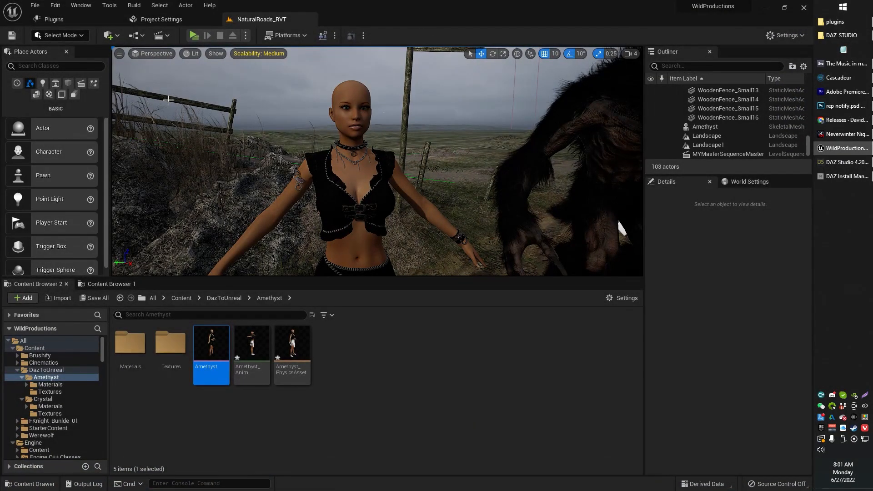
left_click(57, 7)
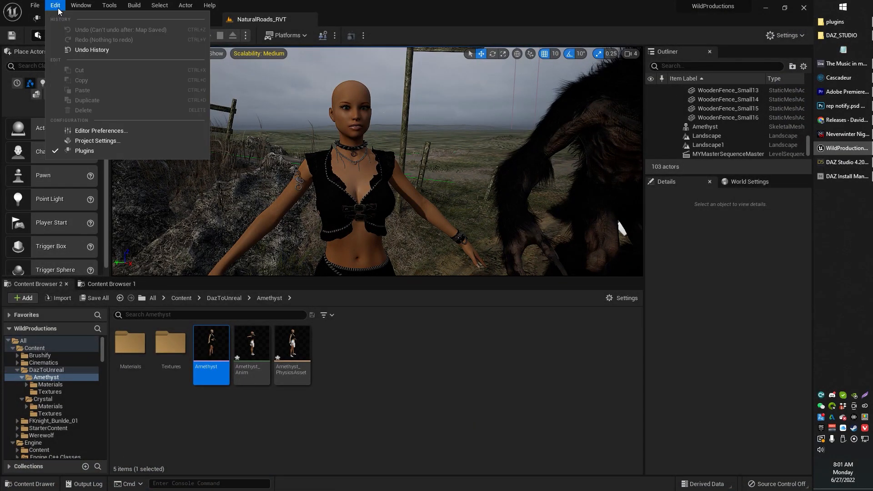
left_click(57, 7)
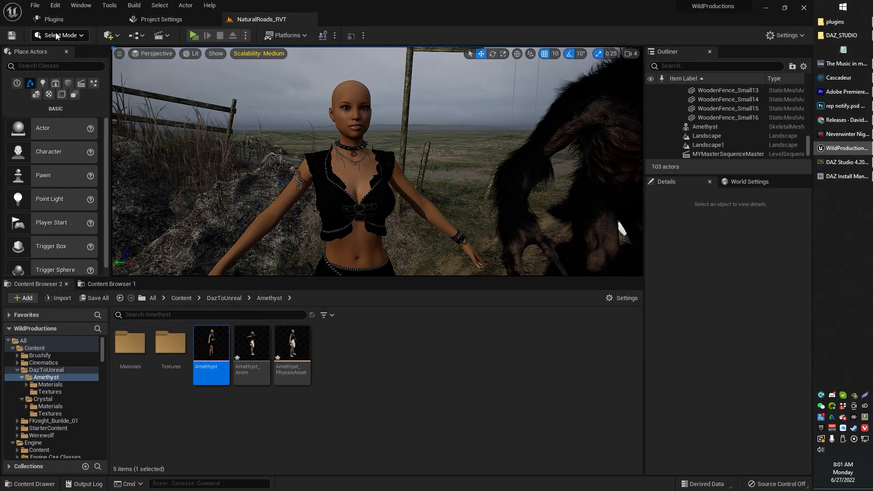
left_click(69, 19)
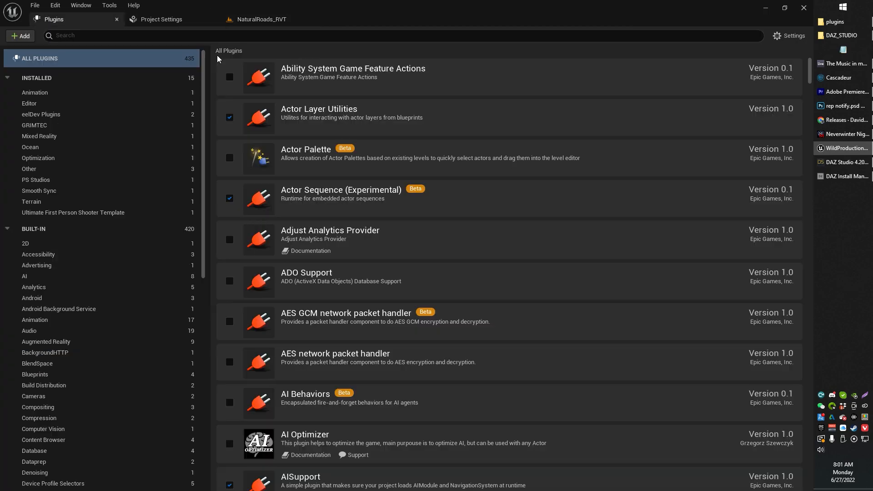
type("daz")
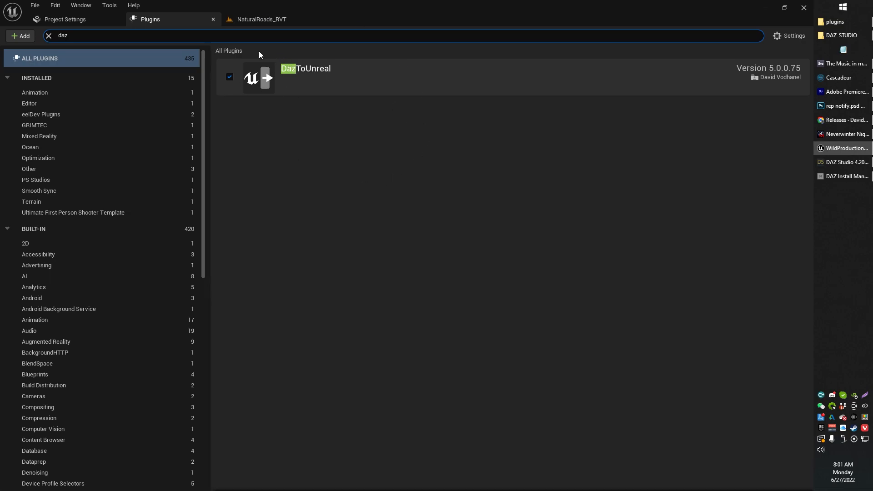
Review the Daz to Unreal Settings in the project settings, and return to the NaturalRoads_RVT level
left_click(71, 20)
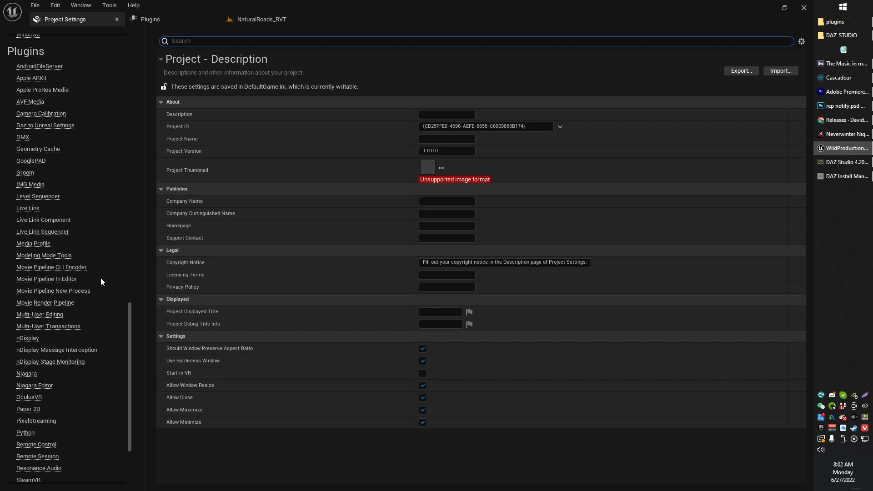
scroll(91, 359, "down", 4)
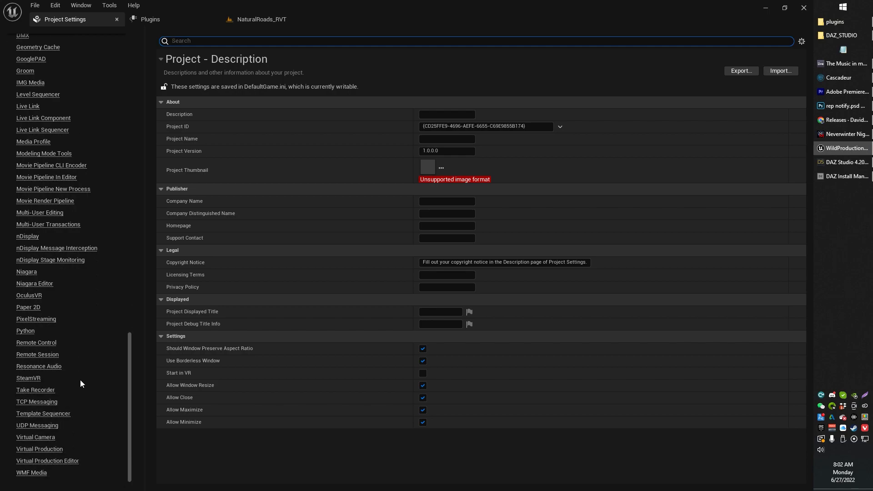
scroll(82, 369, "up", 7)
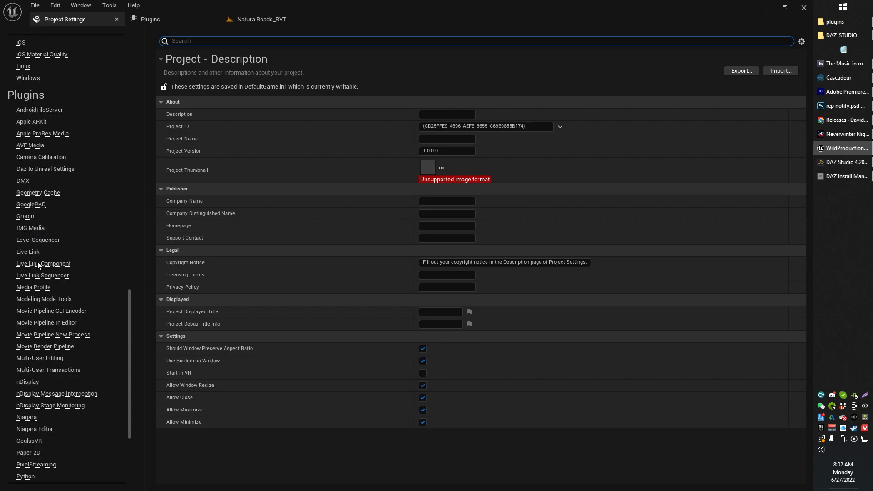
left_click(31, 171)
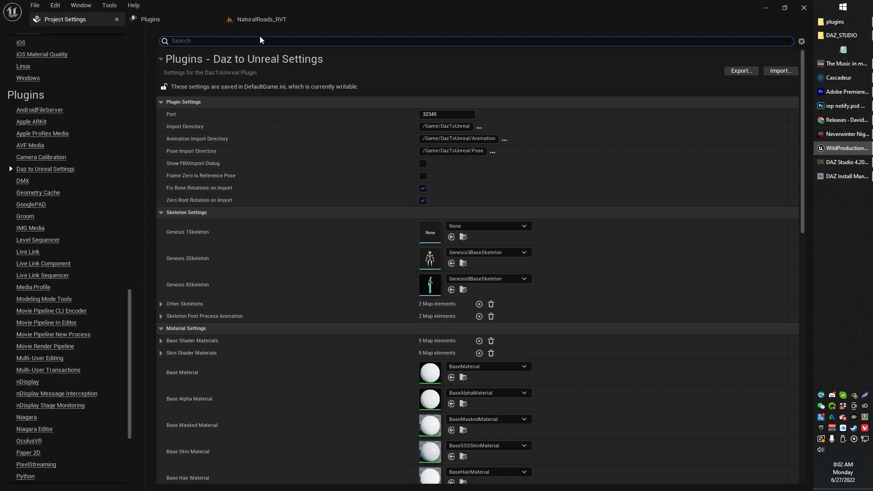
left_click(246, 18)
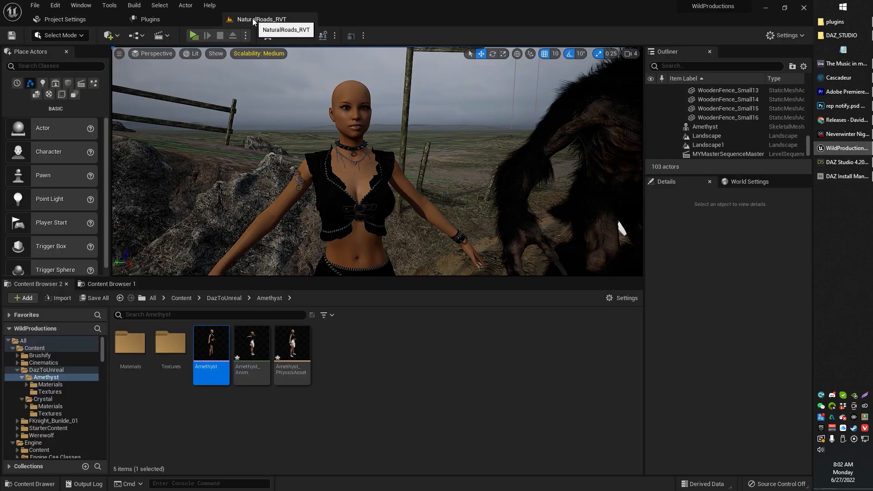
Switch to Daz Studio and check dzunrealbridge.dll in the DAZ_STUDIO archive folder and the DAZStudio4 plugins folder, minimizing each afterward
left_click(837, 164)
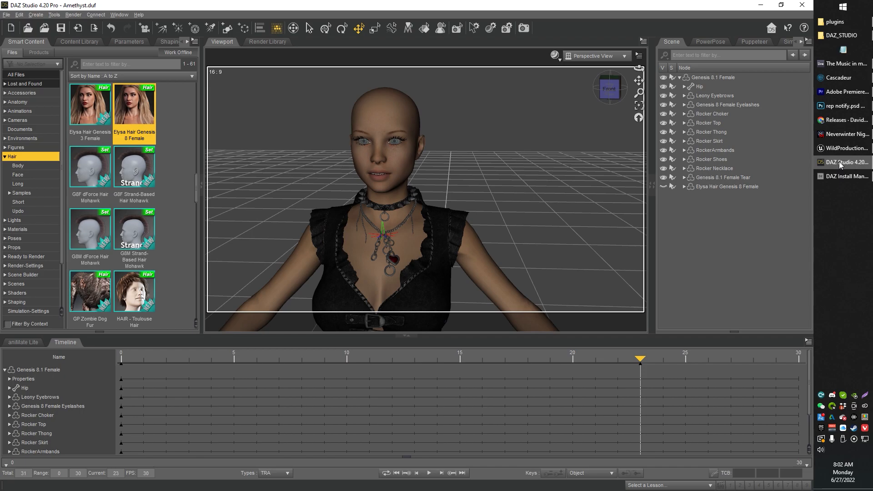
left_click(839, 162)
left_click(839, 162)
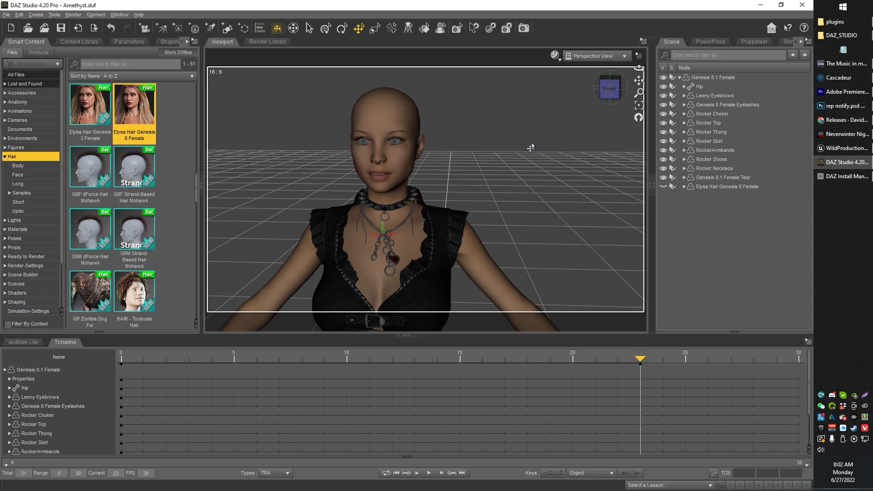
mouse_move(836, 162)
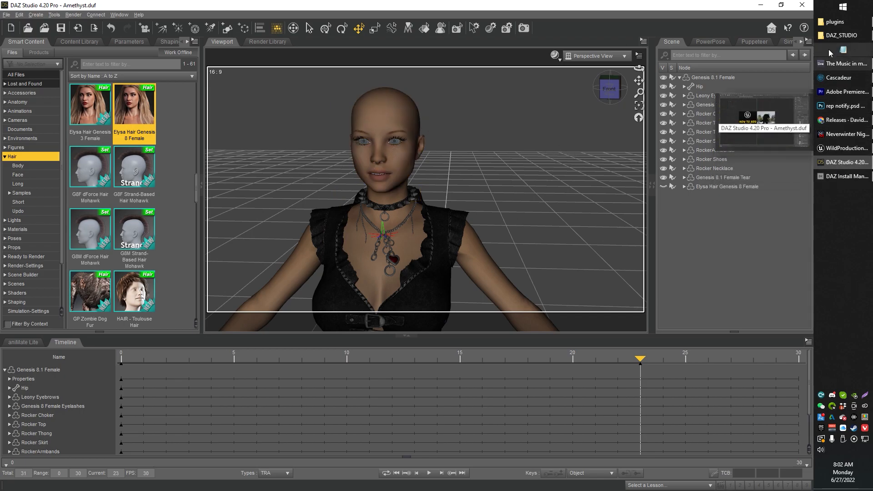
left_click(836, 38)
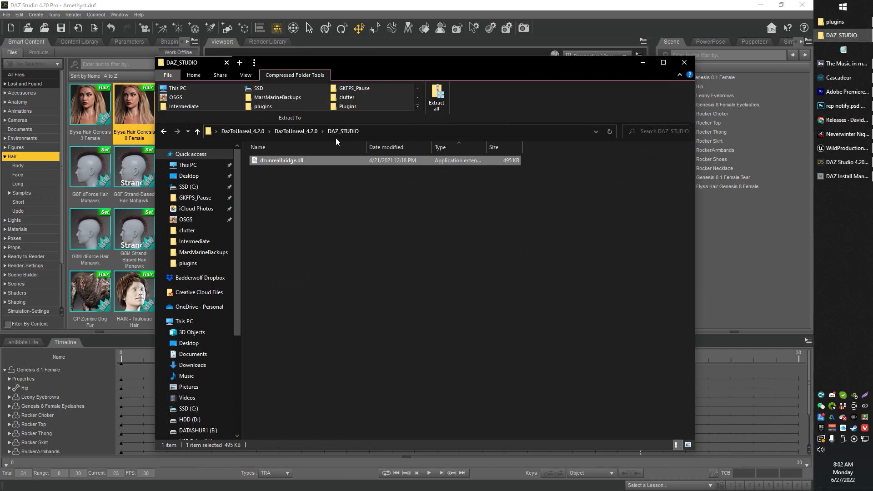
left_click(835, 36)
left_click(835, 22)
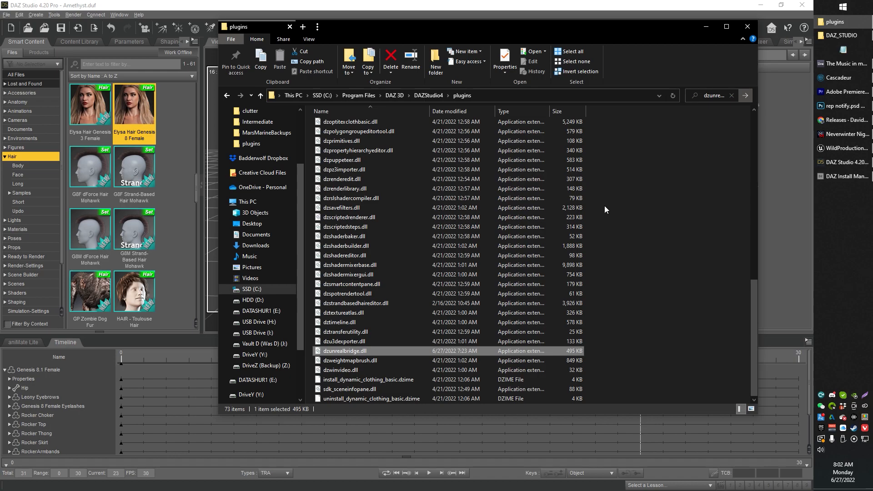
left_click(707, 29)
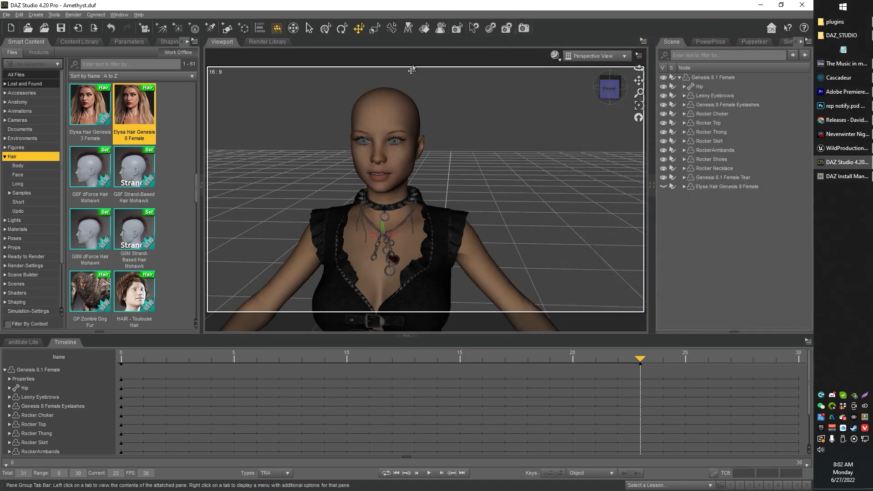
left_click(830, 24)
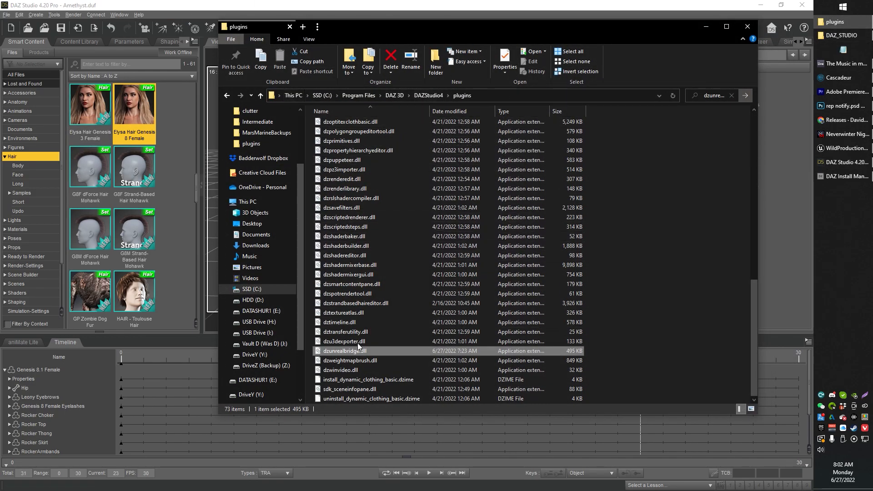
left_click(706, 27)
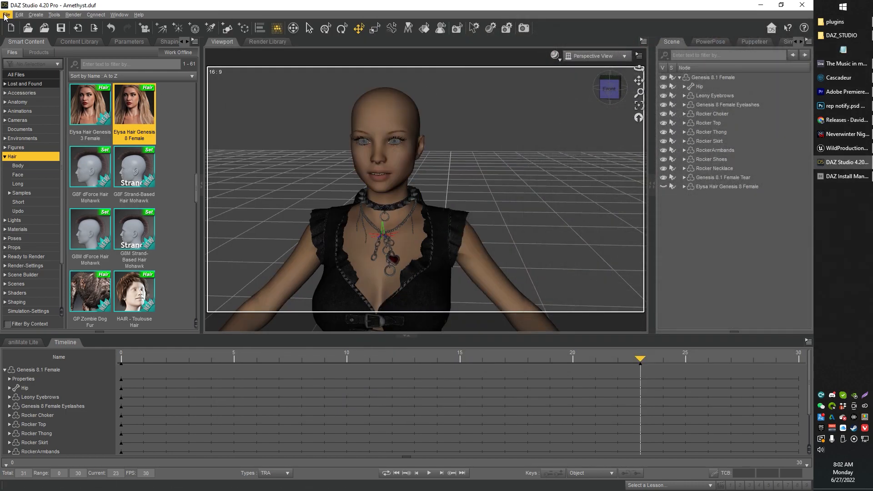
Make the Elysa Hair Genesis 8 Female visible on the Genesis 8.1 Female figure and frame her upper body
scroll(346, 157, "up", 4)
scroll(327, 186, "down", 7)
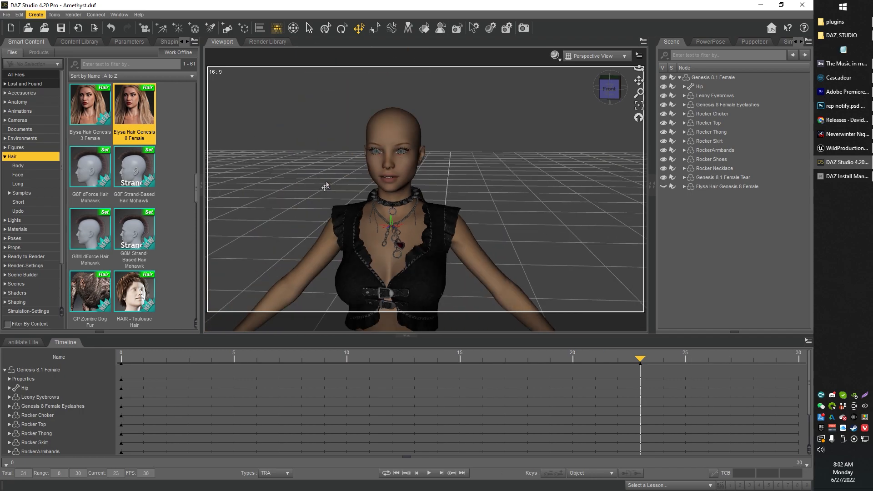
scroll(323, 187, "up", 2)
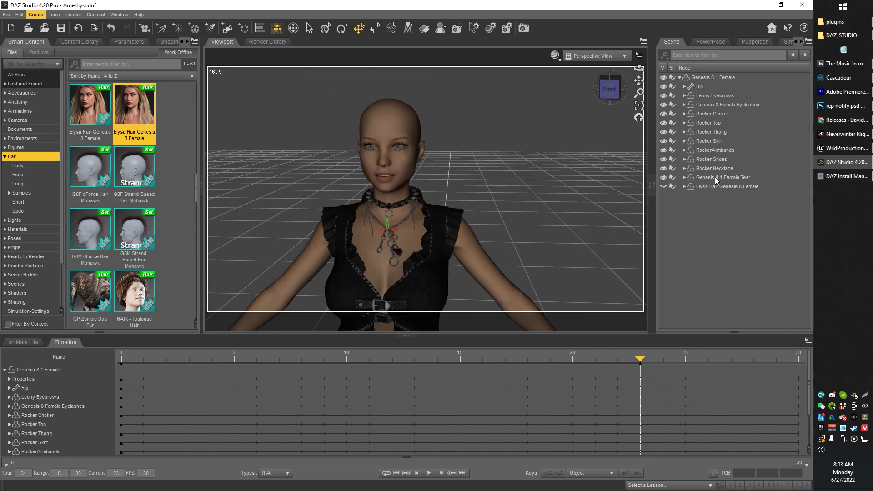
left_click(663, 187)
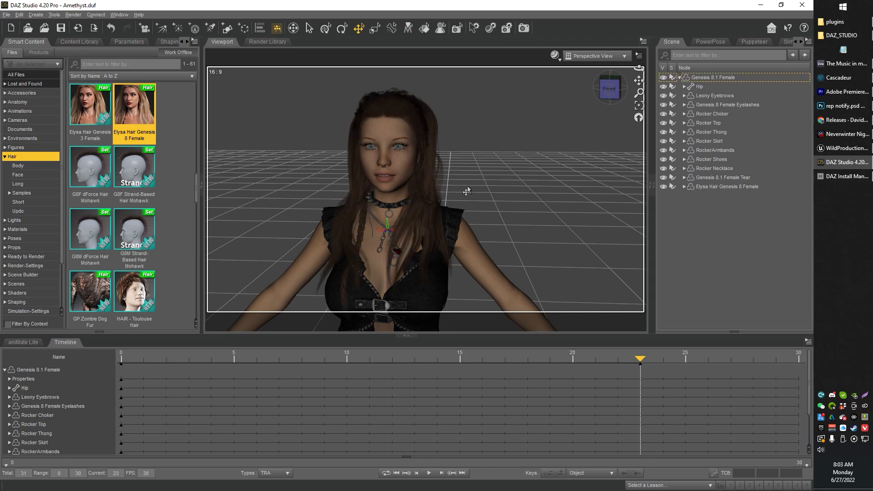
scroll(463, 189, "up", 3)
scroll(448, 201, "down", 4)
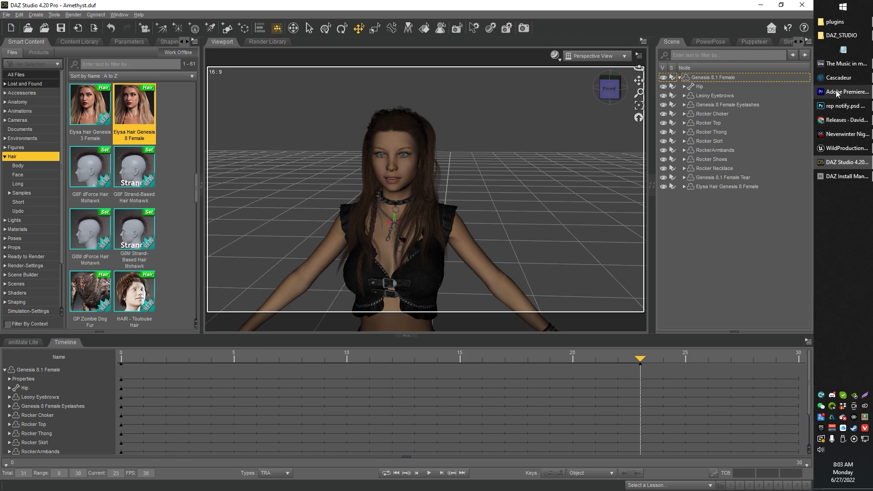
Switch to Unreal Engine to view the Amethyst character in the level, and return to Daz Studio to locate the Daz to Unreal command
mouse_move(836, 91)
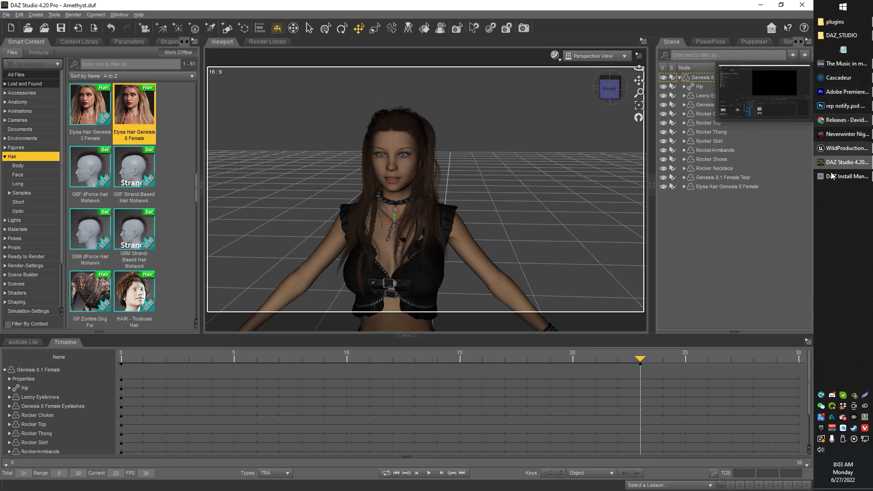
left_click(835, 149)
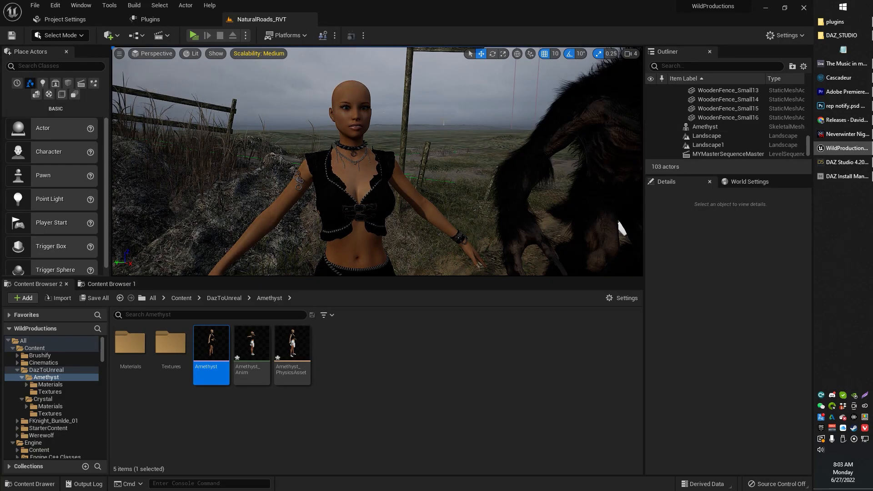
left_click(834, 150)
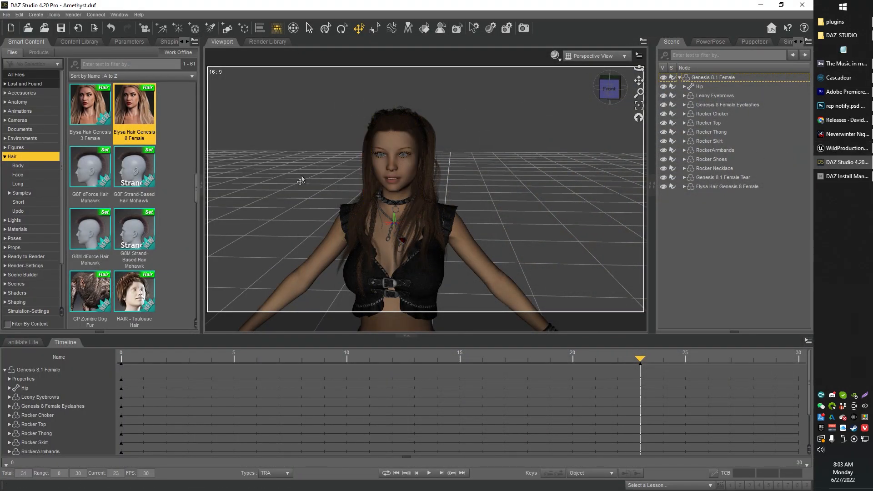
left_click(6, 15)
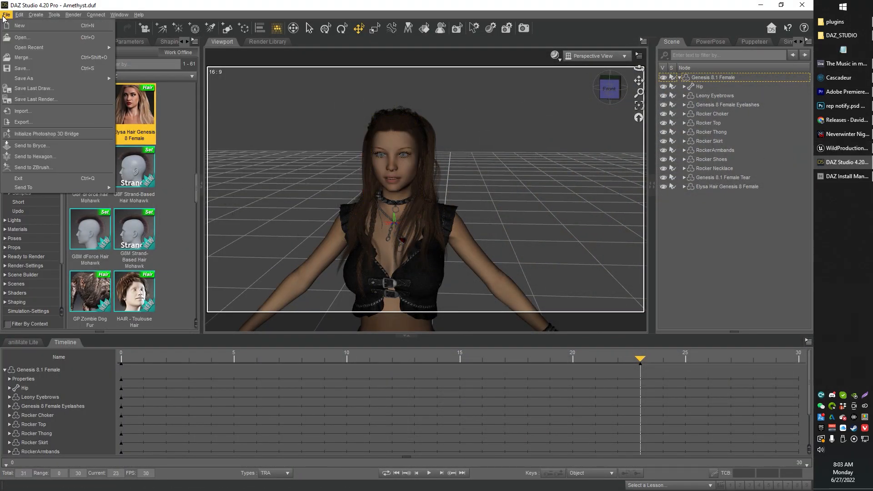
mouse_move(40, 184)
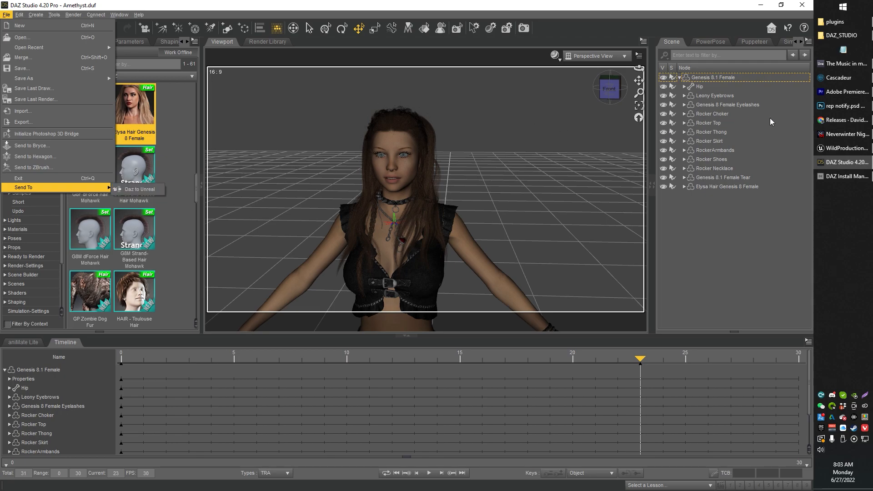
Switch to the browser to check the Daz to Unreal Bridge product page, and return to Daz Studio
left_click(844, 120)
left_click(366, 9)
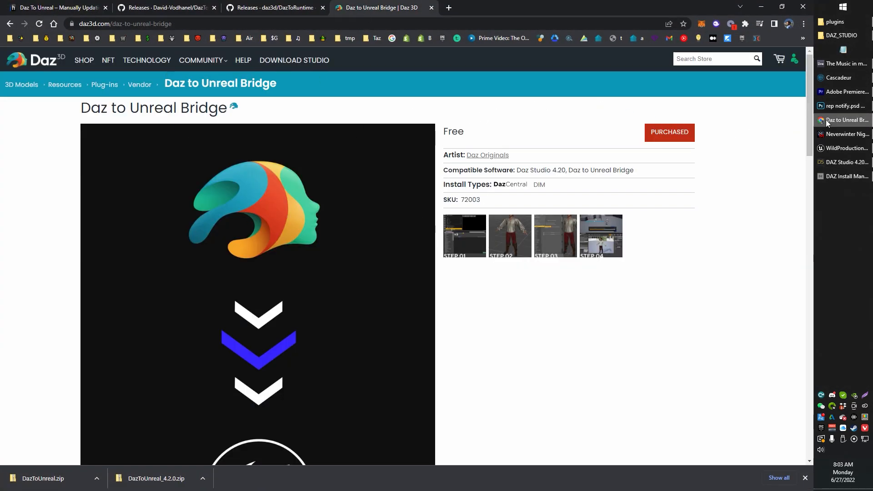
mouse_move(826, 120)
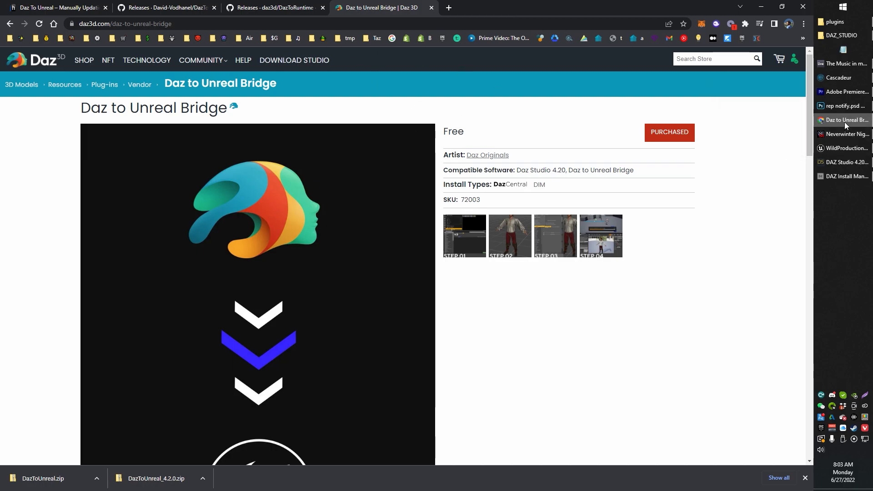
left_click(844, 122)
left_click(7, 17)
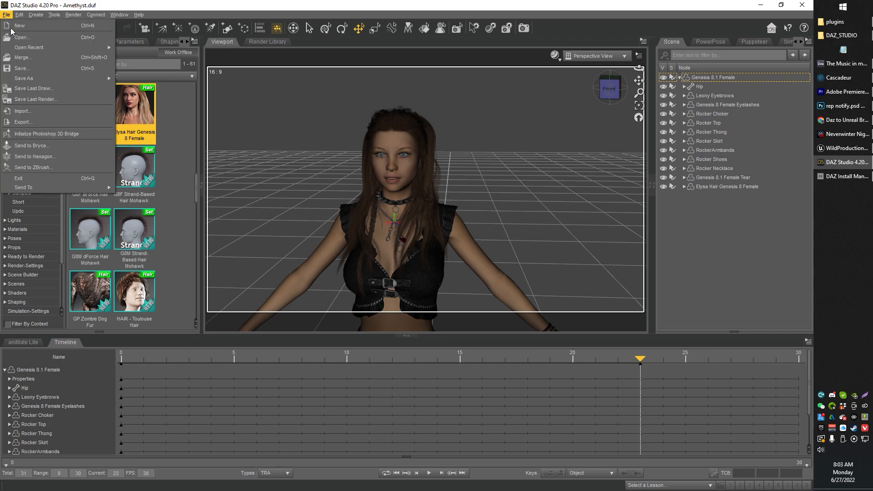
mouse_move(38, 192)
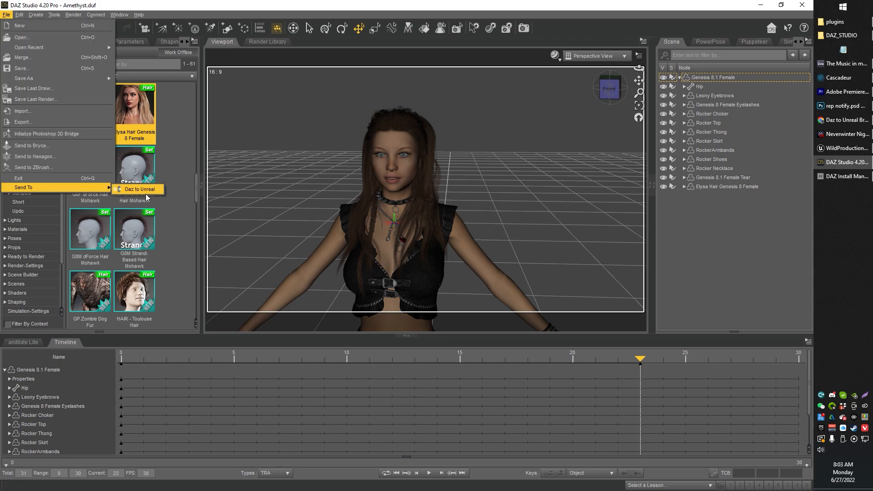
left_click(839, 163)
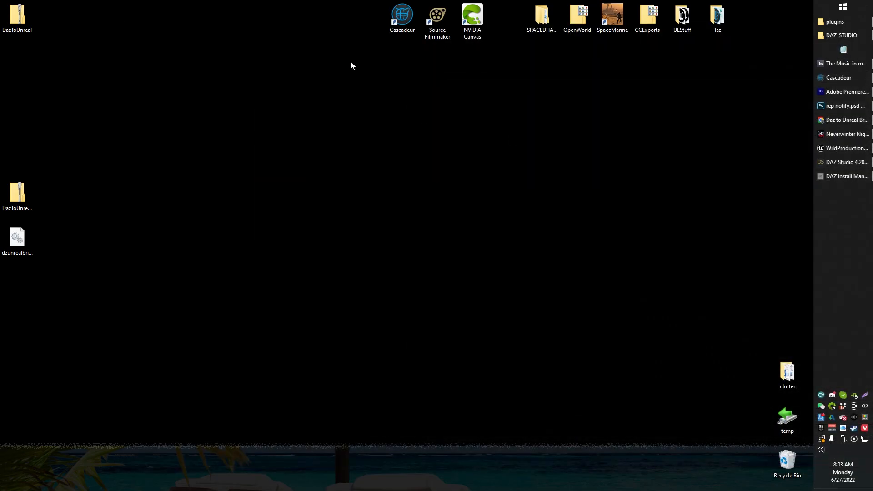
left_click(835, 121)
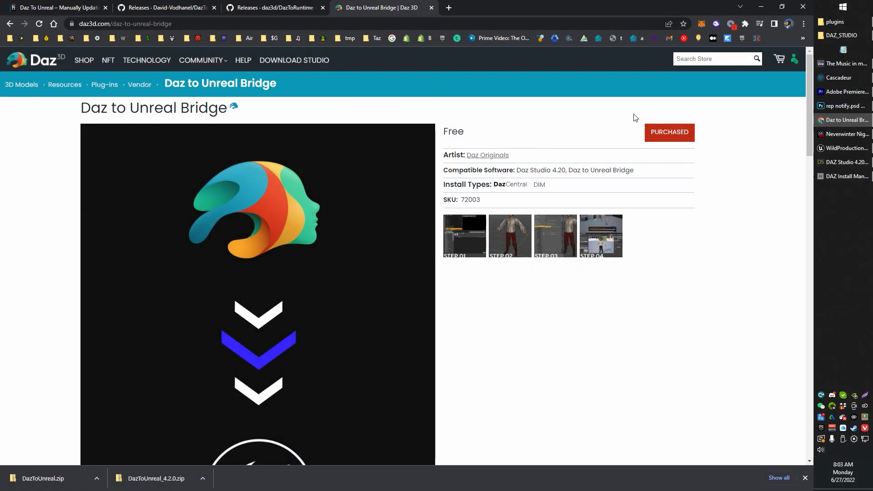
left_click(842, 120)
left_click(839, 177)
left_click(839, 178)
left_click(833, 161)
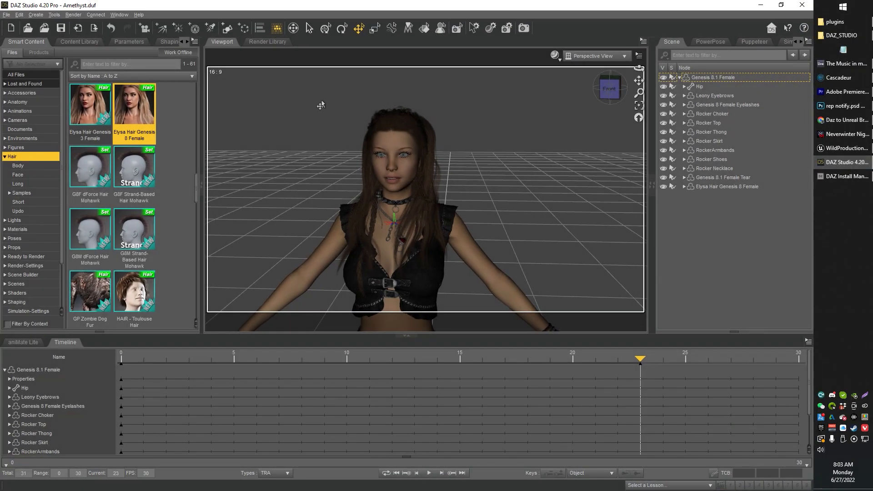
Try to send the scene with Daz to Unreal, and select the Genesis 8.1 Female figure
left_click(6, 14)
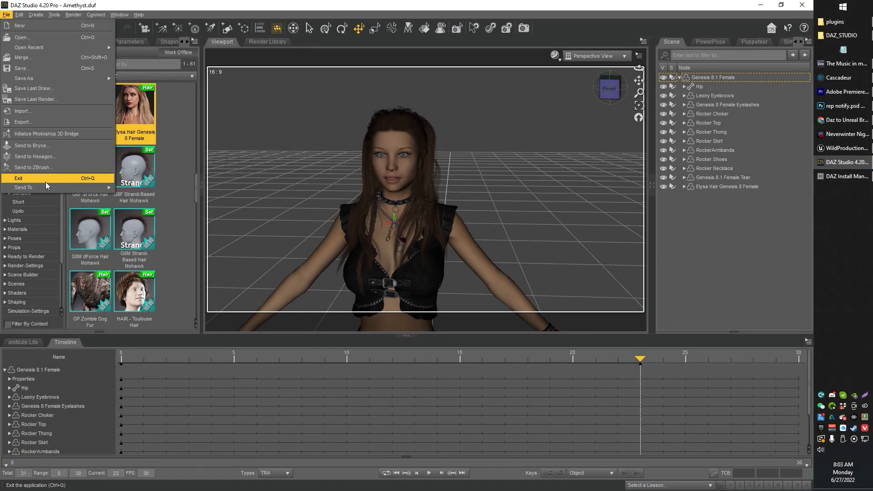
mouse_move(45, 189)
left_click(123, 191)
left_click(404, 251)
left_click(714, 77)
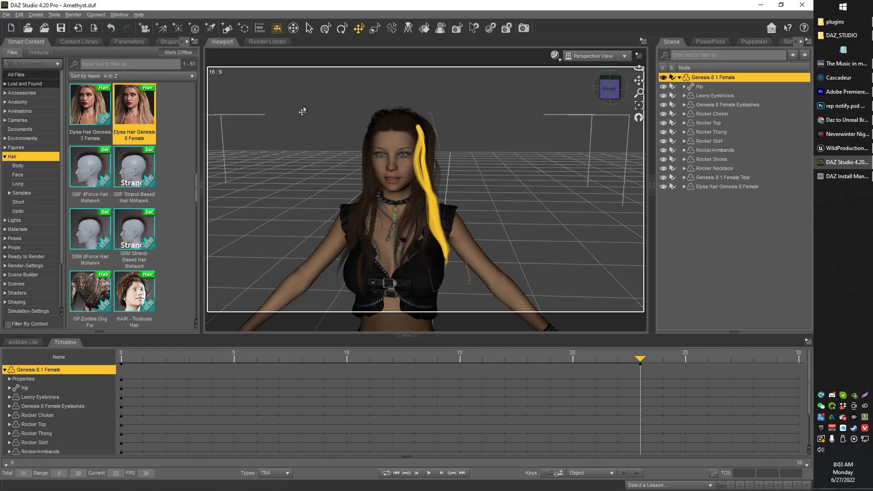
left_click(7, 15)
mouse_move(27, 187)
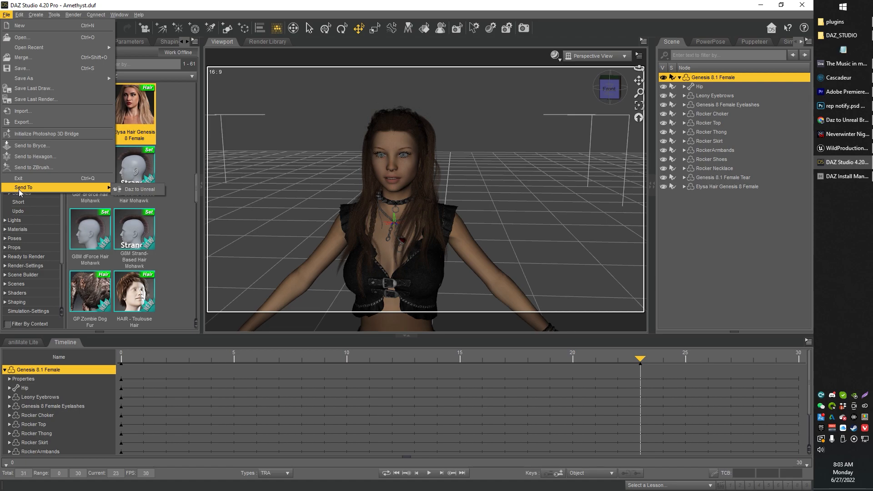
left_click(124, 191)
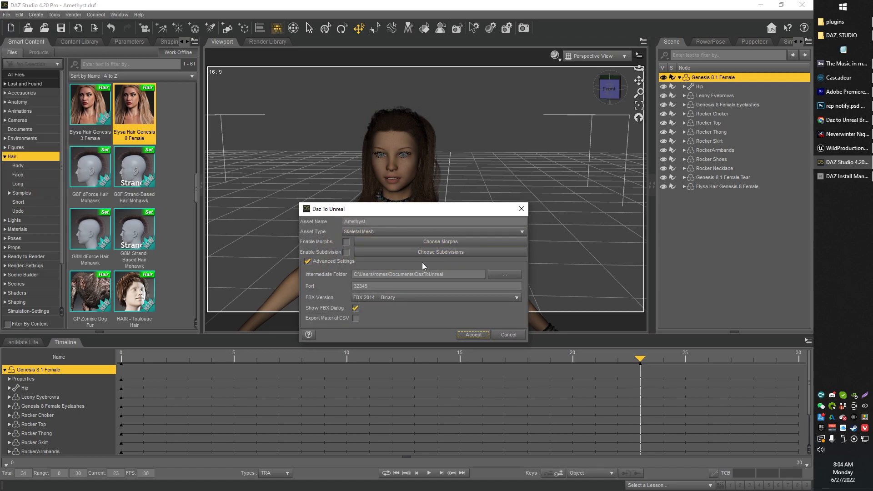
left_click(356, 308)
left_click(355, 308)
left_click(466, 335)
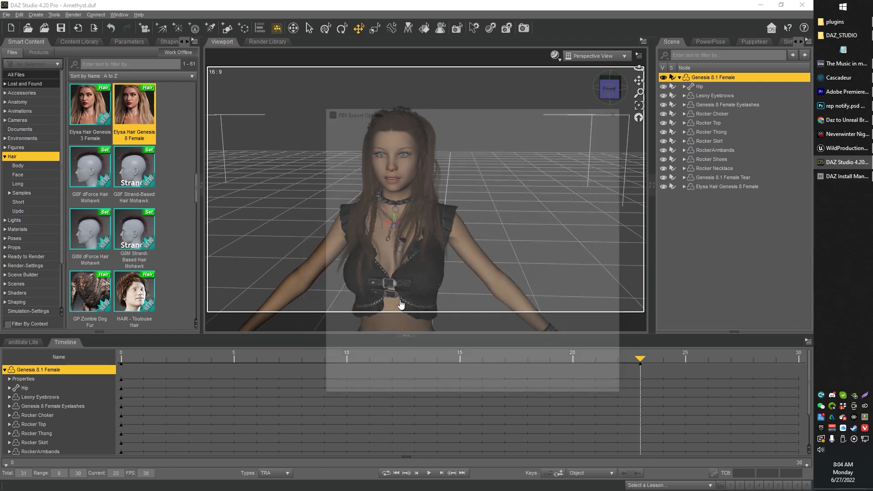
left_click(350, 145)
left_click(342, 164)
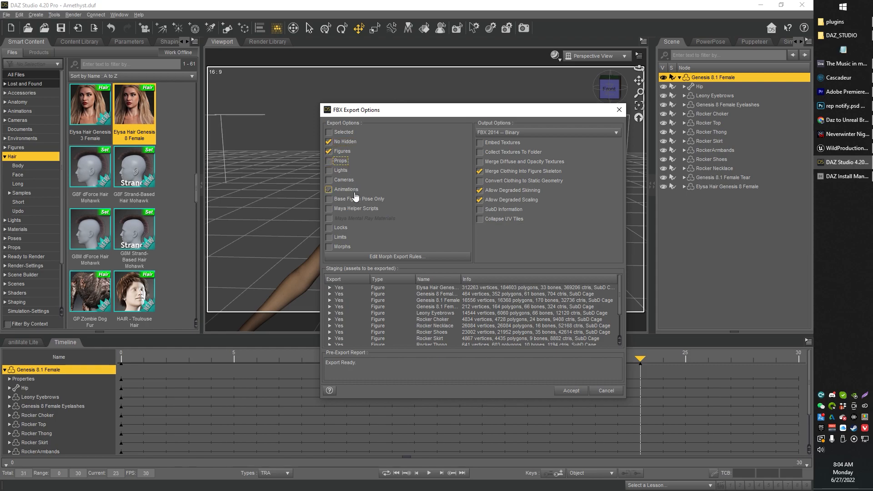
left_click(352, 190)
left_click(604, 389)
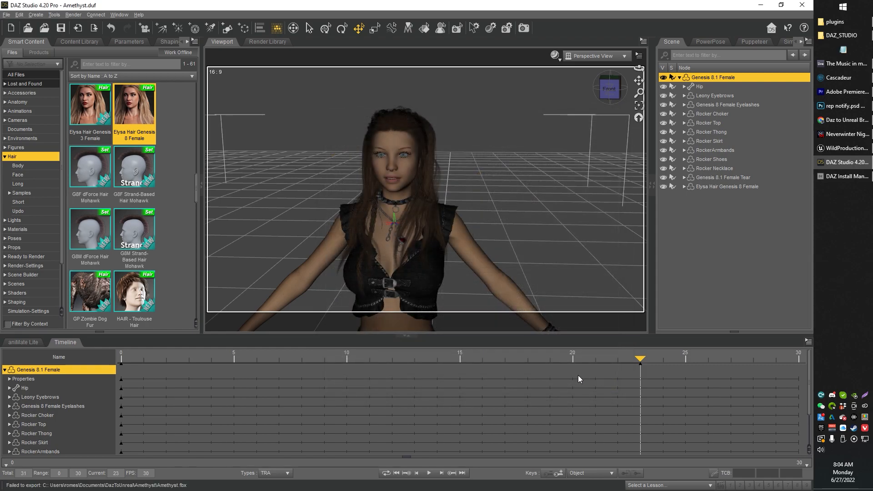
Open the Daz to Unreal export settings for the selected Genesis 8.1 Female figure
left_click(6, 14)
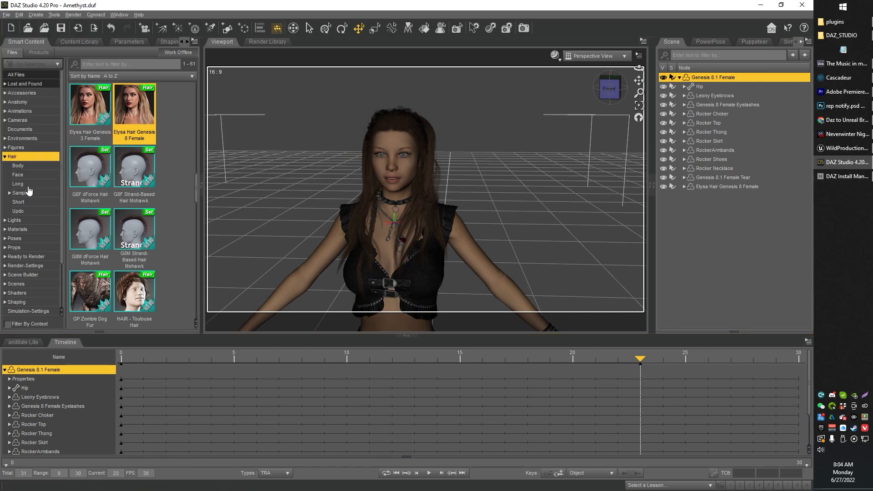
left_click(26, 186)
left_click(6, 15)
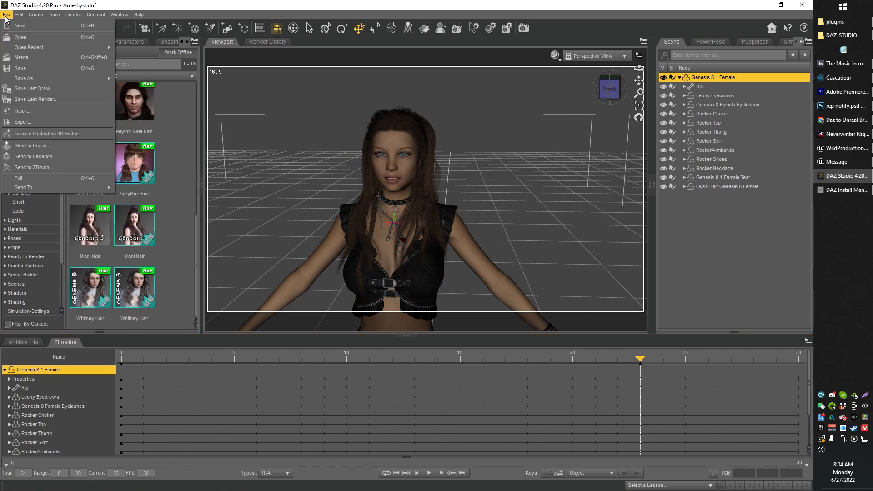
mouse_move(84, 189)
left_click(134, 190)
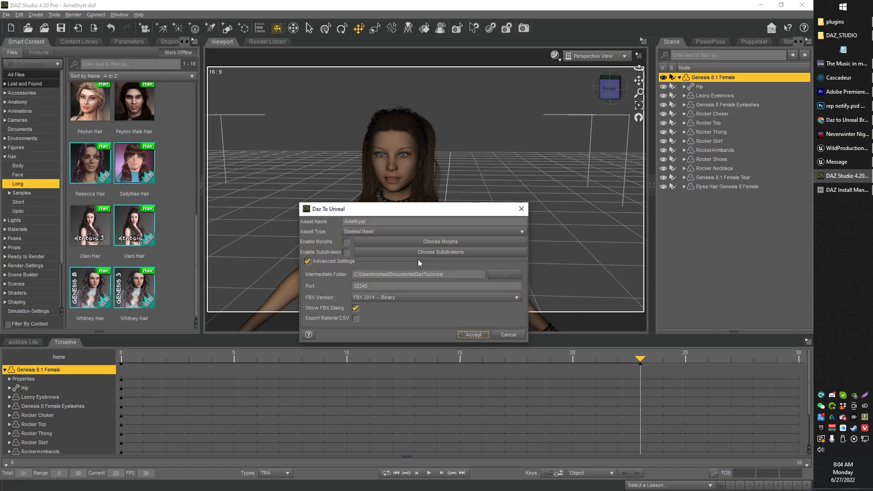
Examine the morph groups and eye look morphs available for the Genesis 8.1 Female, and leave the morph selection without adding any
left_click(449, 243)
scroll(396, 217, "down", 7)
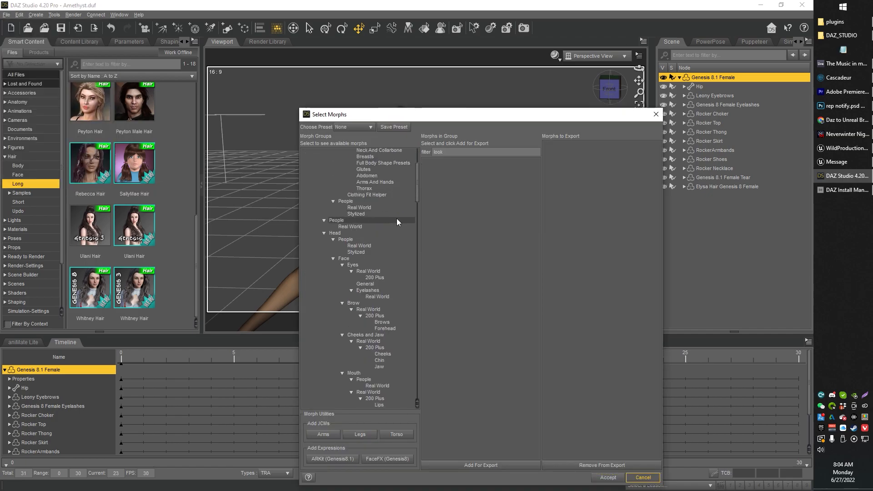
scroll(400, 211, "up", 7)
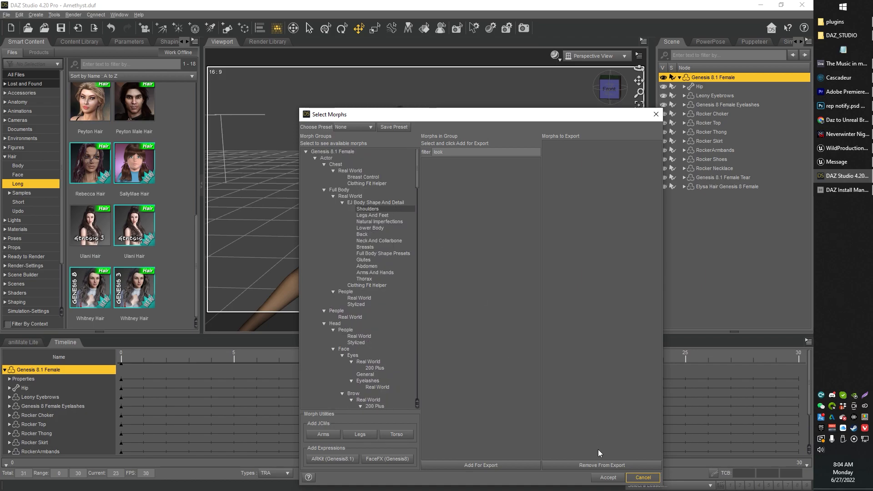
left_click(364, 203)
left_click(375, 222)
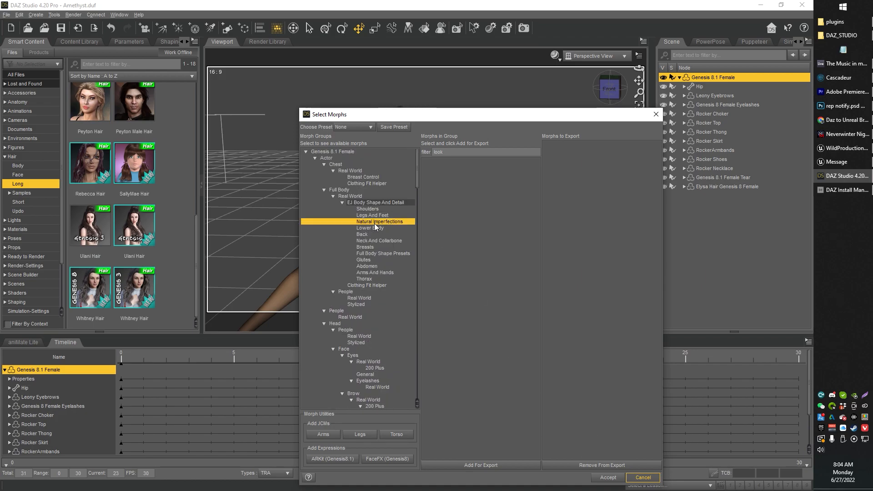
left_click(335, 151)
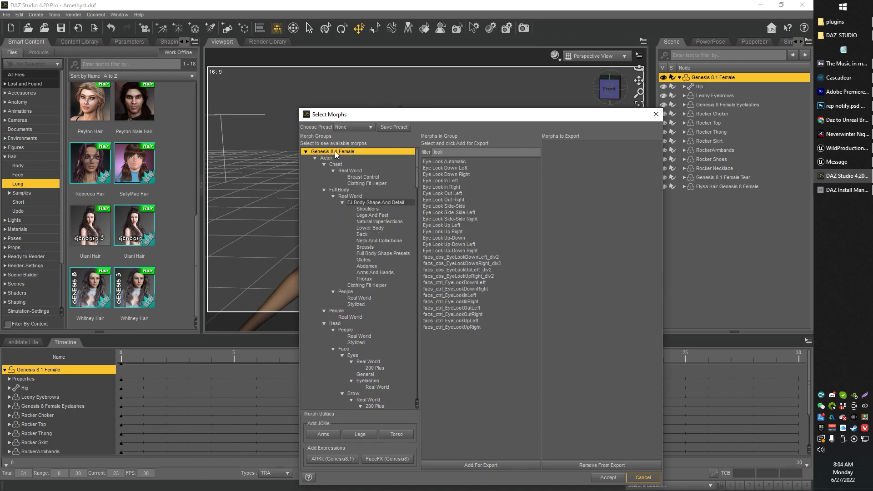
left_click(462, 168)
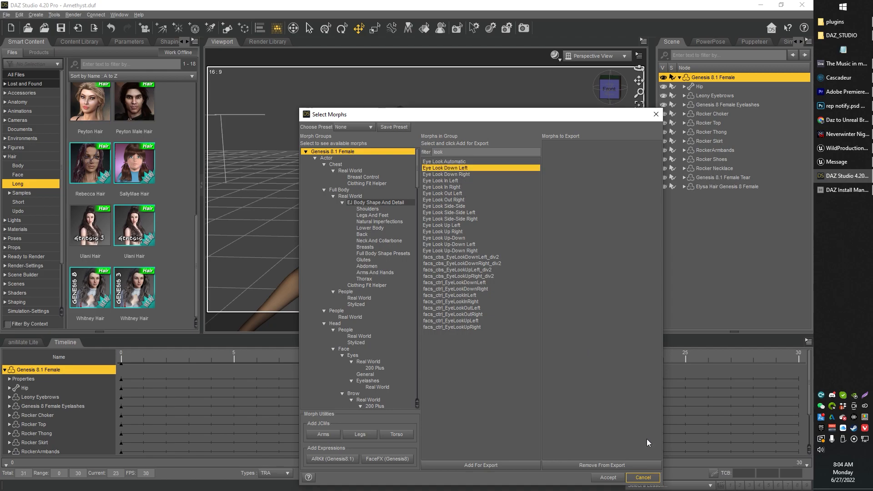
left_click(643, 478)
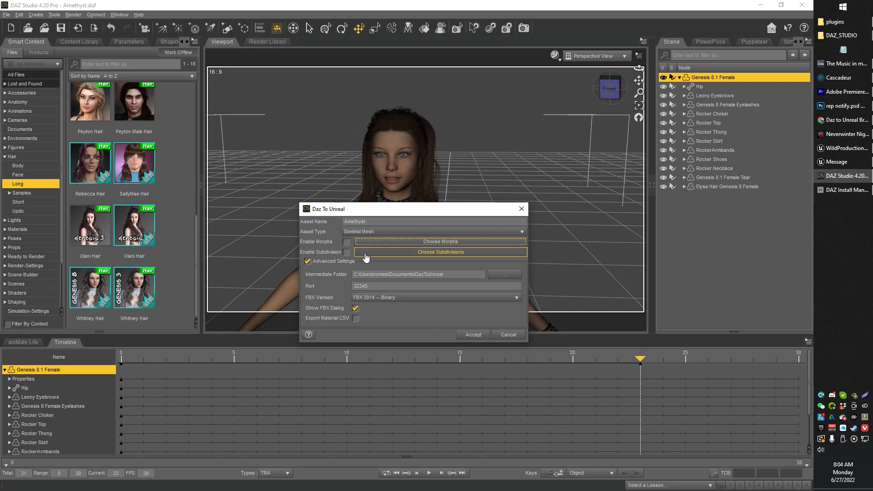
Export the character to Unreal with the FBX options No Hidden and Animations enabled, and Selected and Props disabled
left_click(475, 337)
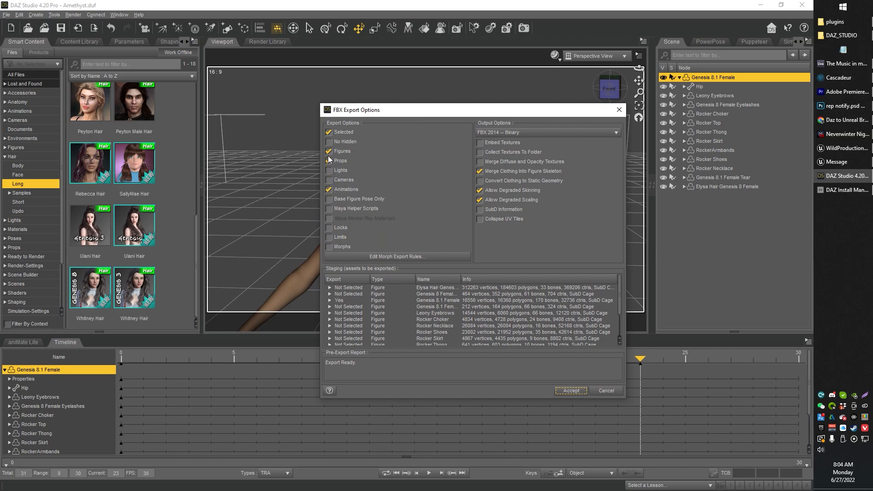
left_click(328, 151)
left_click(328, 133)
left_click(329, 141)
left_click(329, 151)
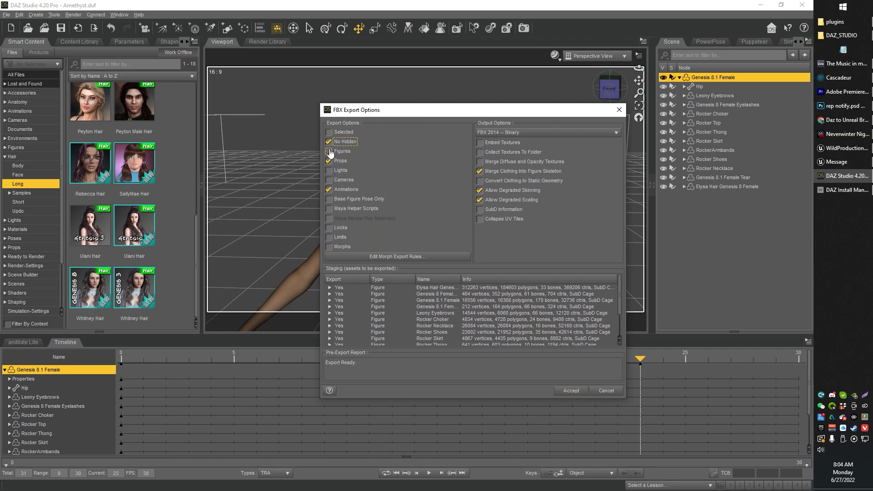
left_click(329, 151)
left_click(328, 160)
left_click(328, 190)
left_click(329, 190)
left_click(571, 391)
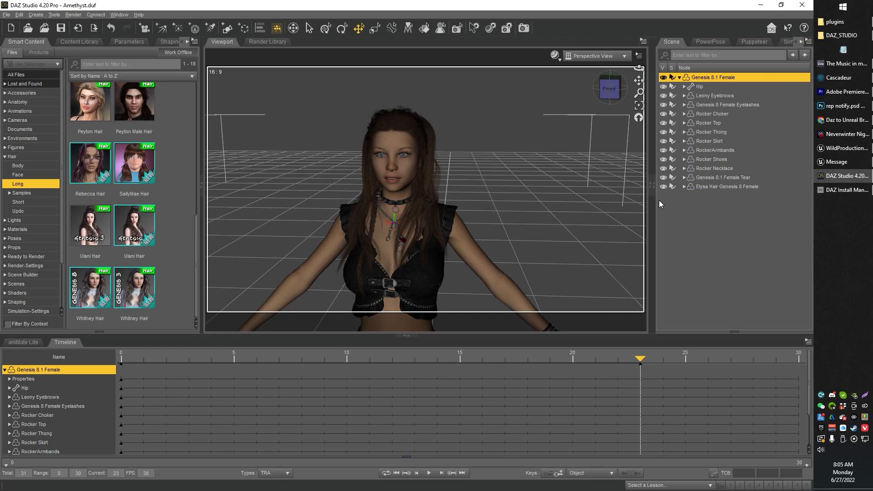
Switch to the browser to review the Daz to Unreal 4.2.0 and v5.0.0.75 release pages and the Daz to Unreal Bridge product page
left_click(843, 121)
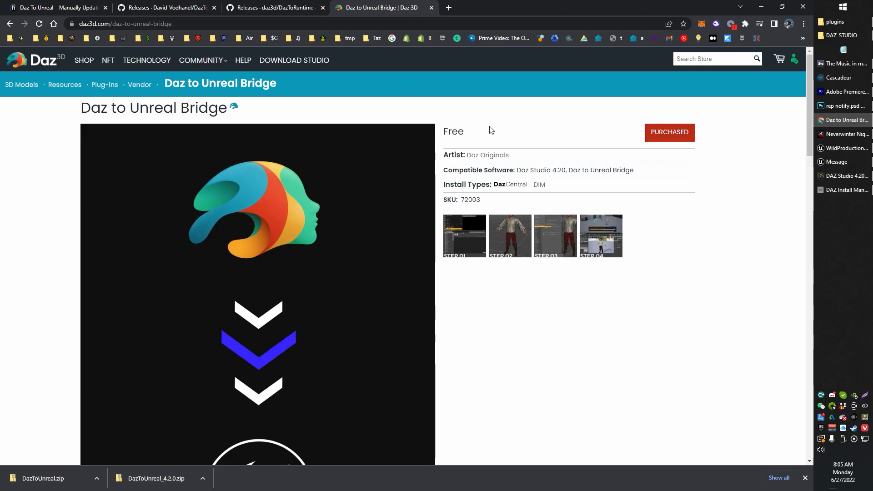
left_click(244, 9)
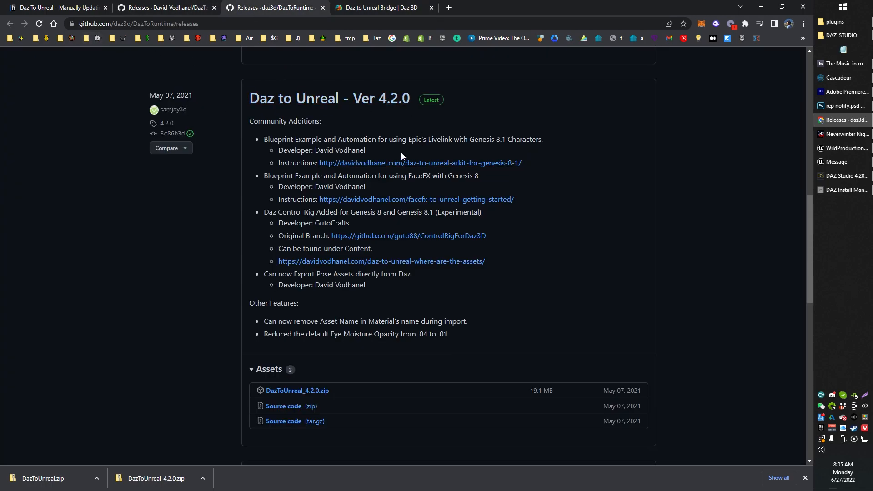
left_click(166, 8)
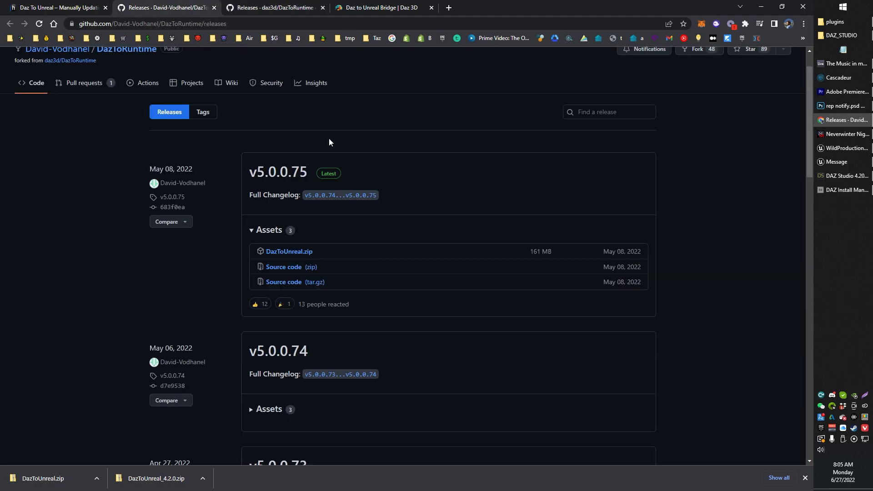
left_click(390, 12)
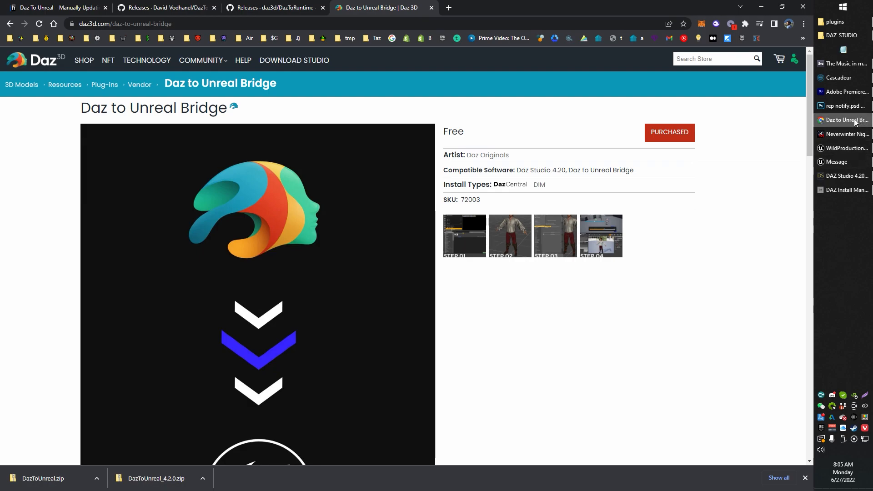
mouse_move(855, 121)
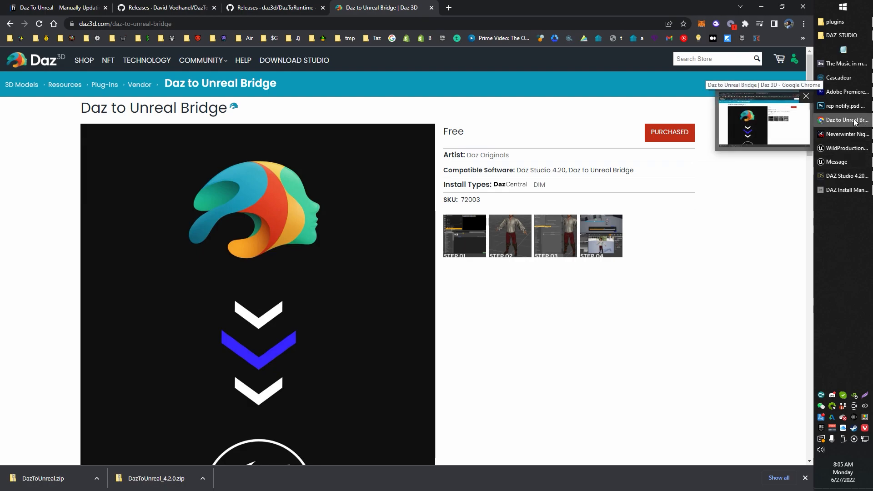
left_click(855, 122)
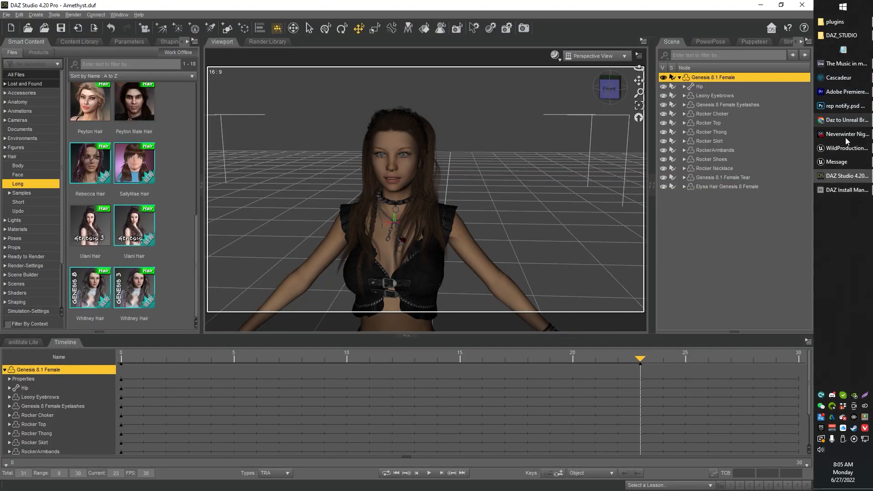
left_click(847, 136)
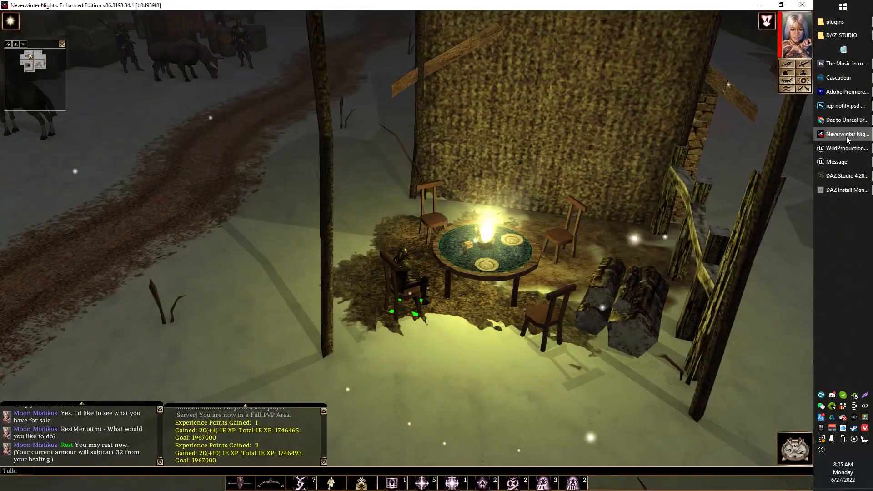
left_click(846, 135)
Switch to the WildProductions Unreal project and overwrite all existing Amethyst textures along with their existing import settings
left_click(842, 149)
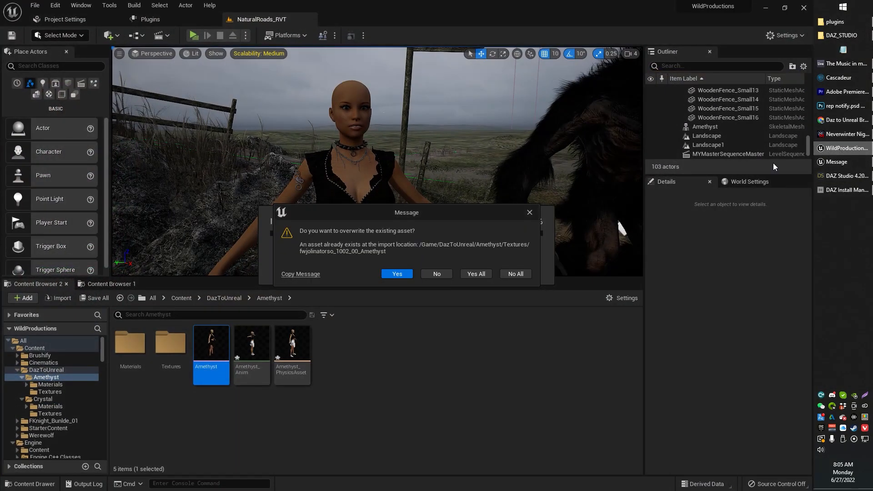
left_click(476, 273)
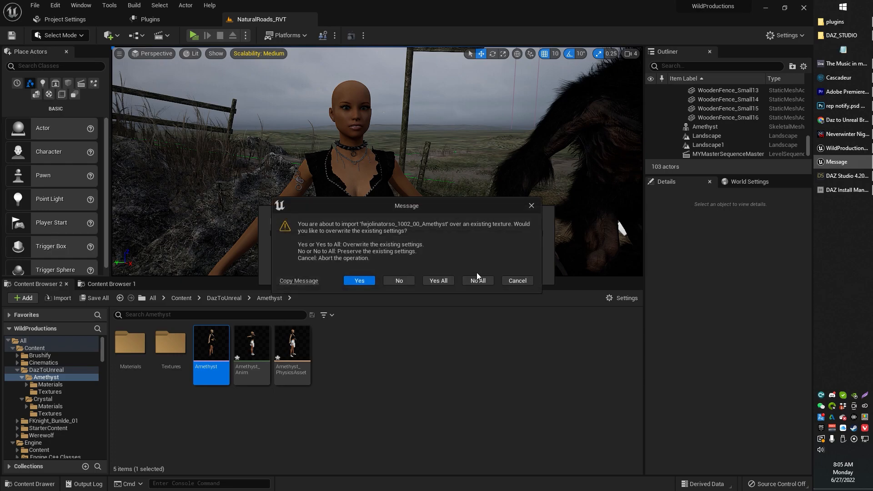
left_click(438, 280)
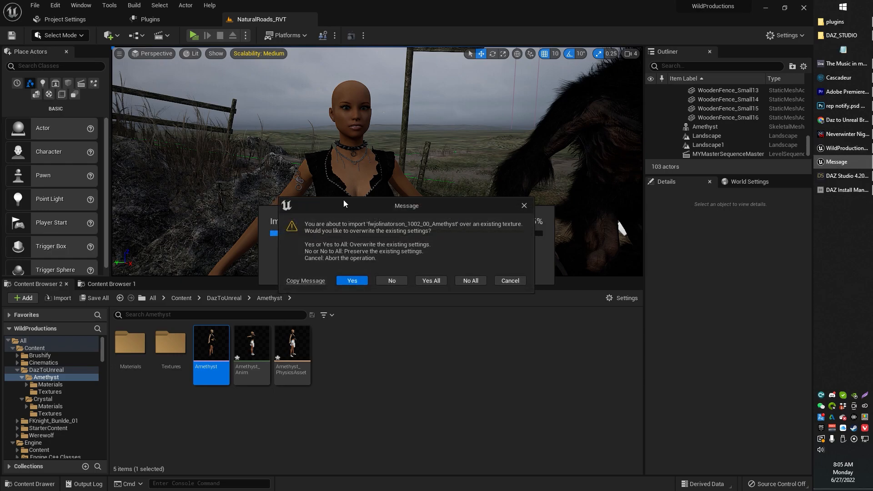
left_click(439, 281)
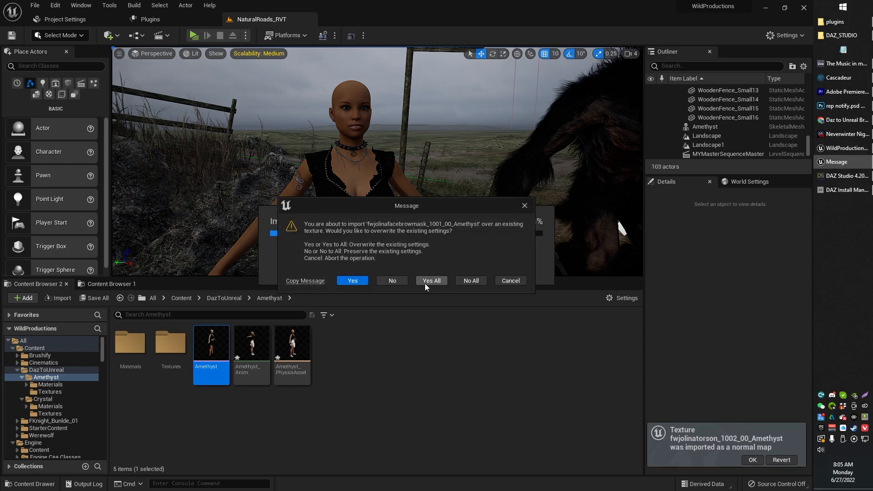
left_click(426, 281)
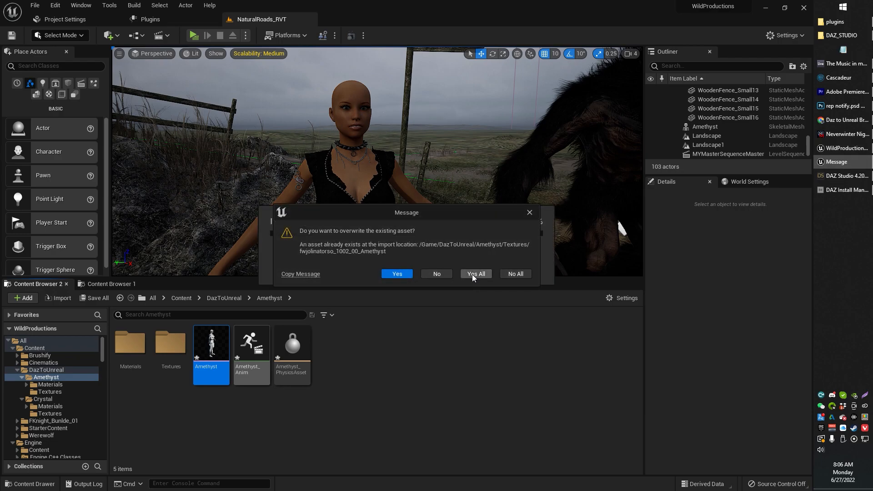
Allow the repeated Amethyst import to overwrite every existing asset and all existing texture settings
left_click(472, 274)
left_click(441, 281)
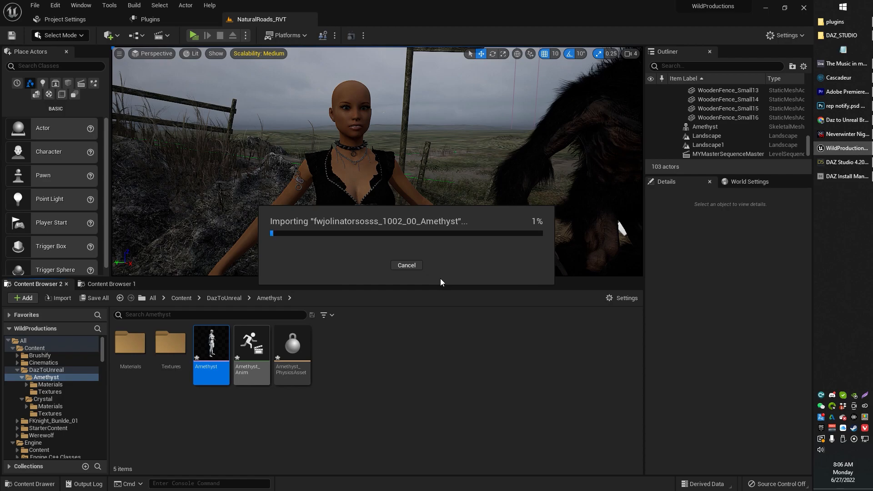
left_click(434, 280)
left_click(434, 281)
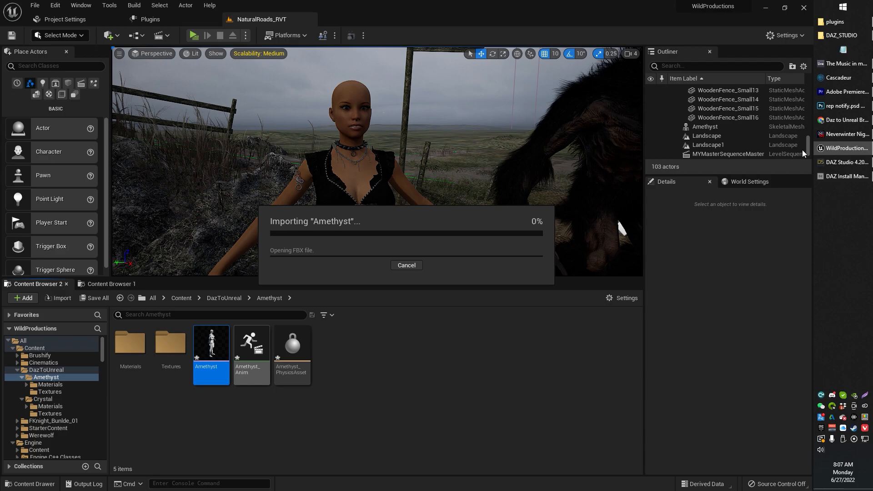
left_click(847, 134)
middle_click_drag(485, 358, 549, 347)
left_click(475, 368)
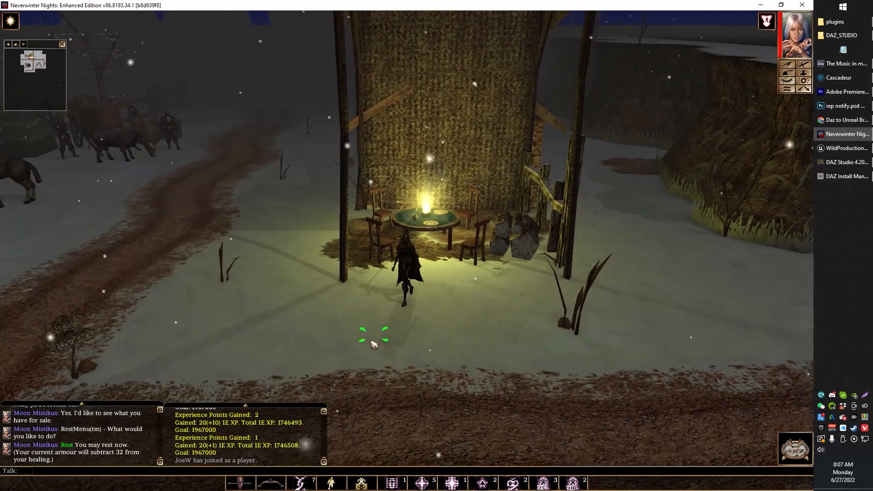
mouse_move(373, 345)
left_mouse_down()
mouse_move(344, 333)
mouse_move(323, 259)
left_mouse_up()
left_click(494, 275)
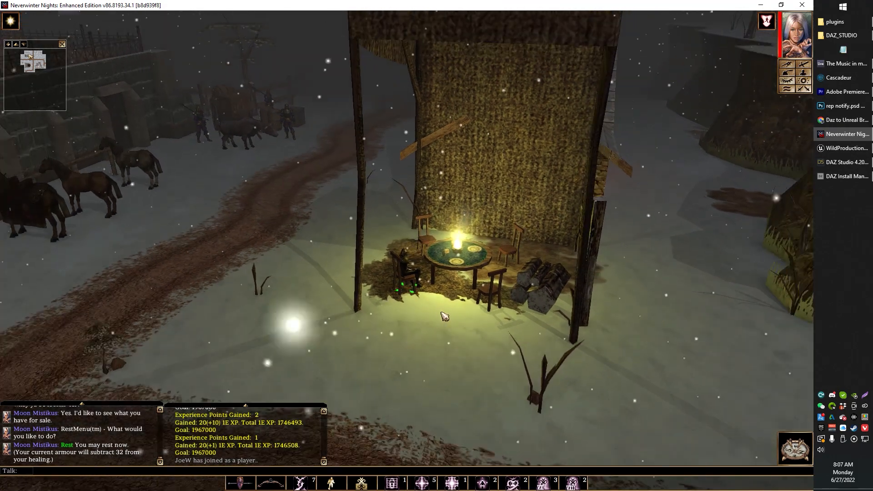
middle_click_drag(445, 317, 399, 314)
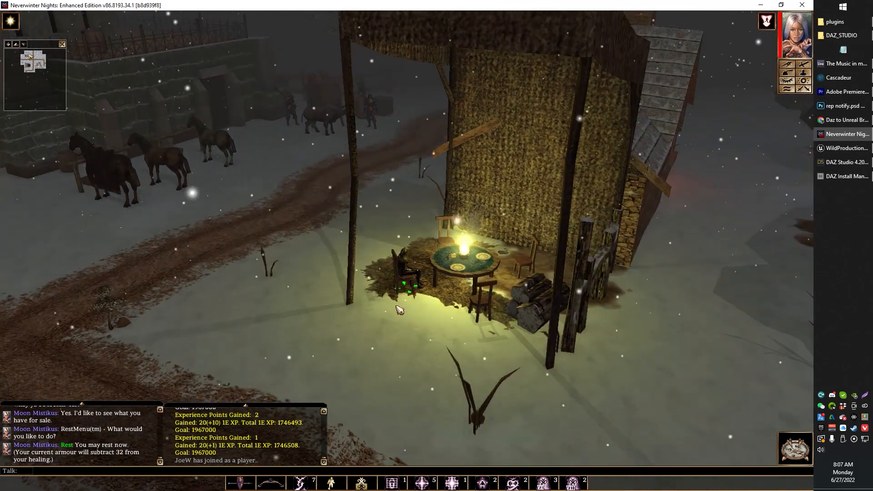
scroll(410, 282, "up", 3)
middle_click_drag(603, 187, 432, 220)
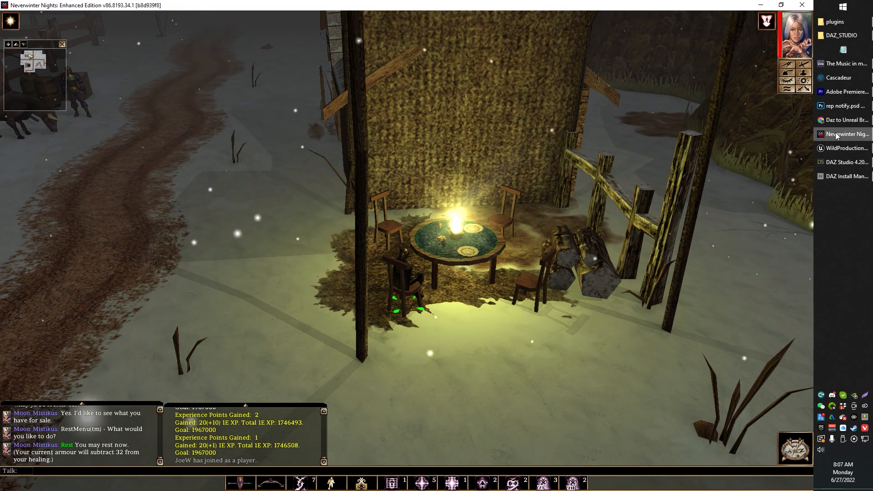
mouse_move(850, 136)
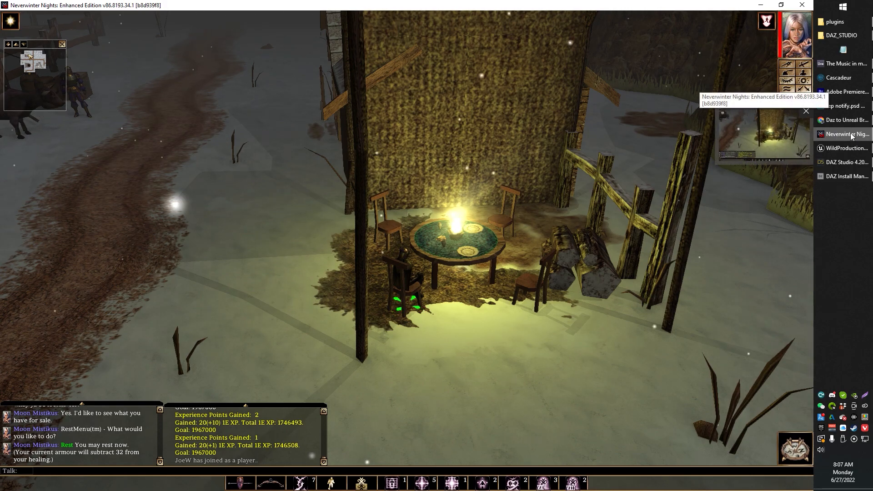
middle_click_drag(523, 291, 642, 291)
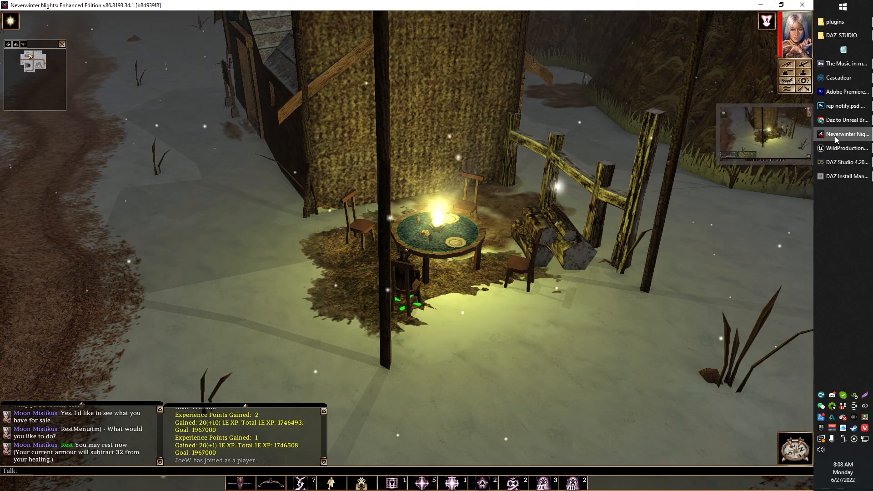
Switch to the Unreal project and inspect the imported hair on the Amethyst character up close, selecting her in the level
left_click(846, 148)
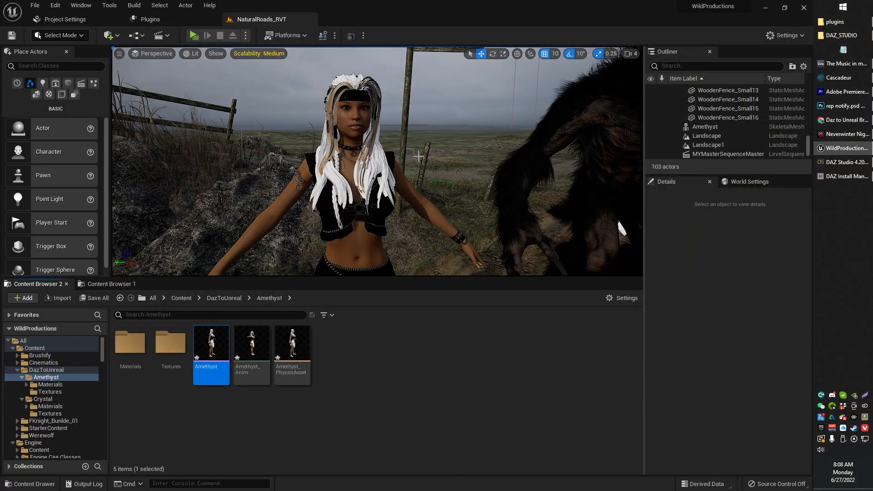
right_click_drag(407, 128, 385, 149)
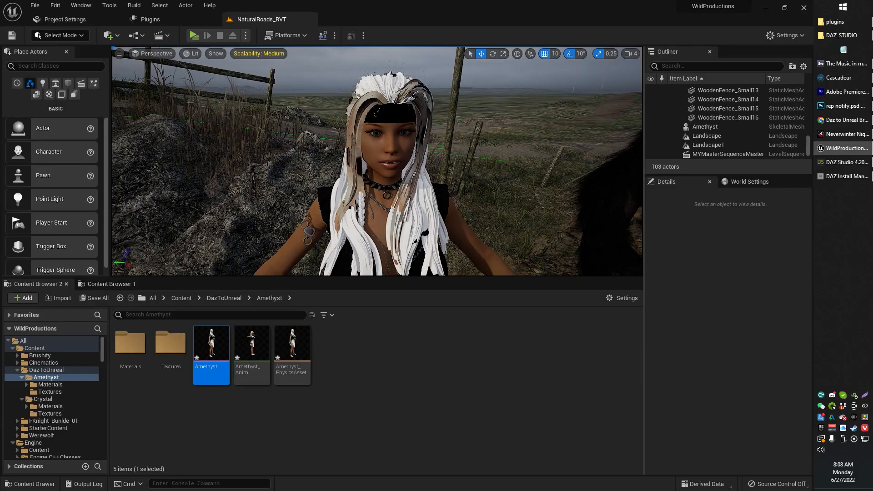
left_click(390, 92)
right_click_drag(390, 93, 313, 104)
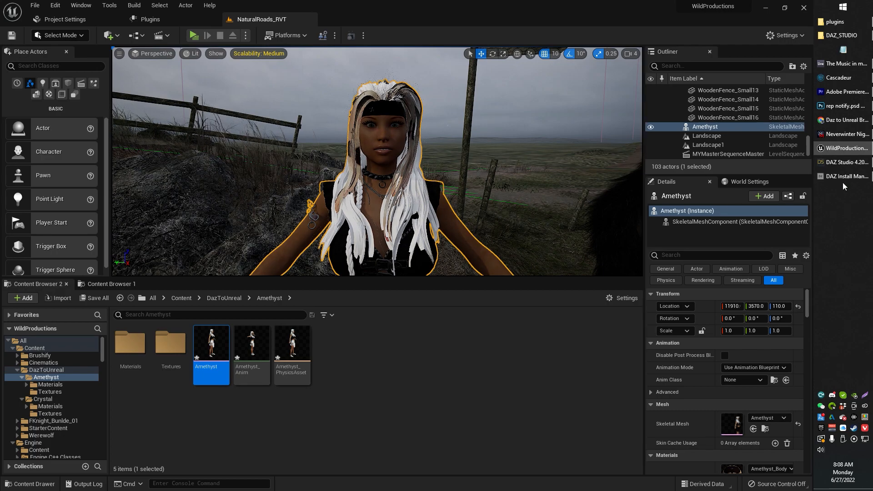
Switch to Daz Studio and look through the available Long hair items
left_click(847, 164)
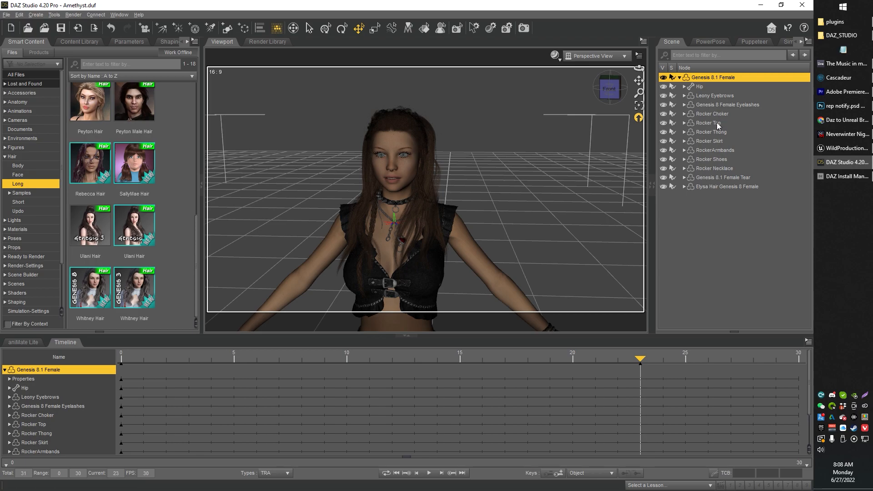
scroll(132, 156, "up", 4)
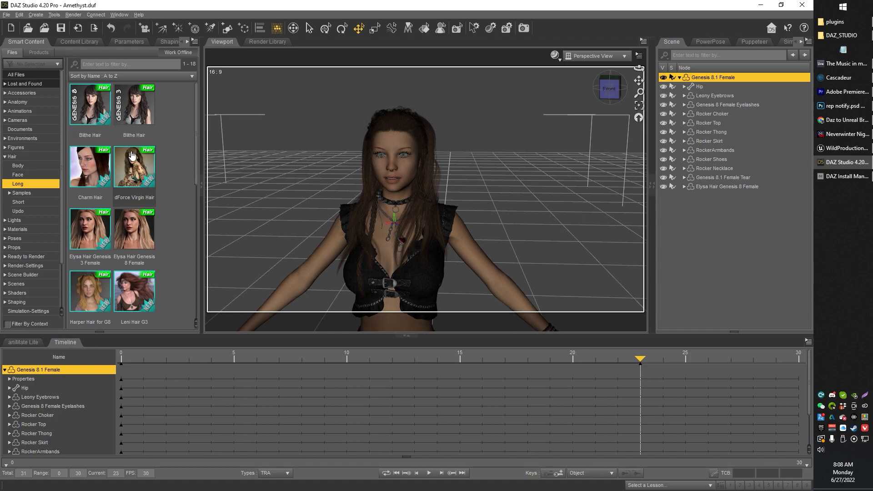
scroll(156, 248, "down", 4)
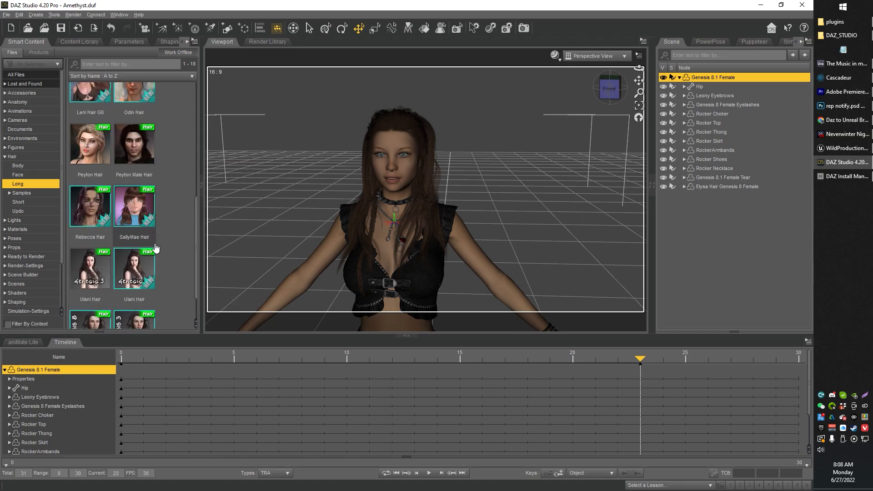